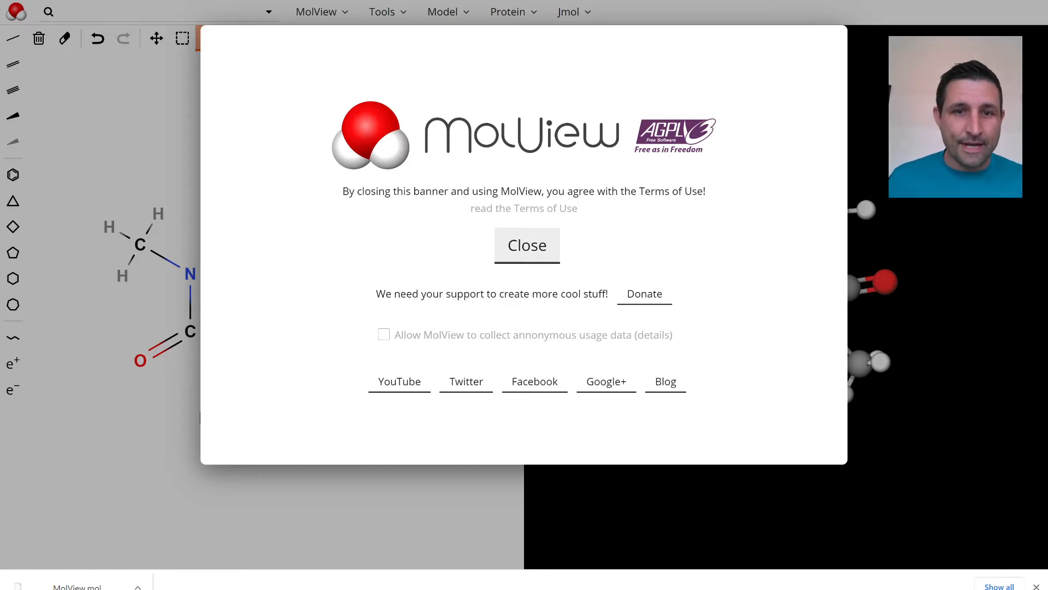
Dismiss the terms-of-use banner and rotate the 3D caffeine model to view it from several angles
{"action": "left_click", "coordinate": [519, 252]}
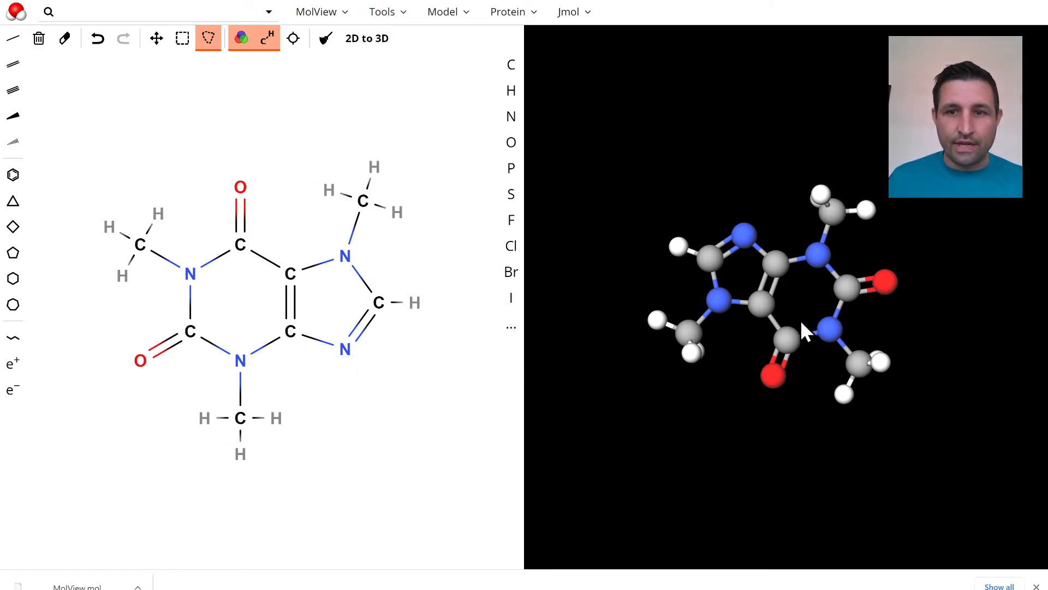
{"action": "left_click_drag", "start_coordinate": [801, 323], "coordinate": [852, 212]}
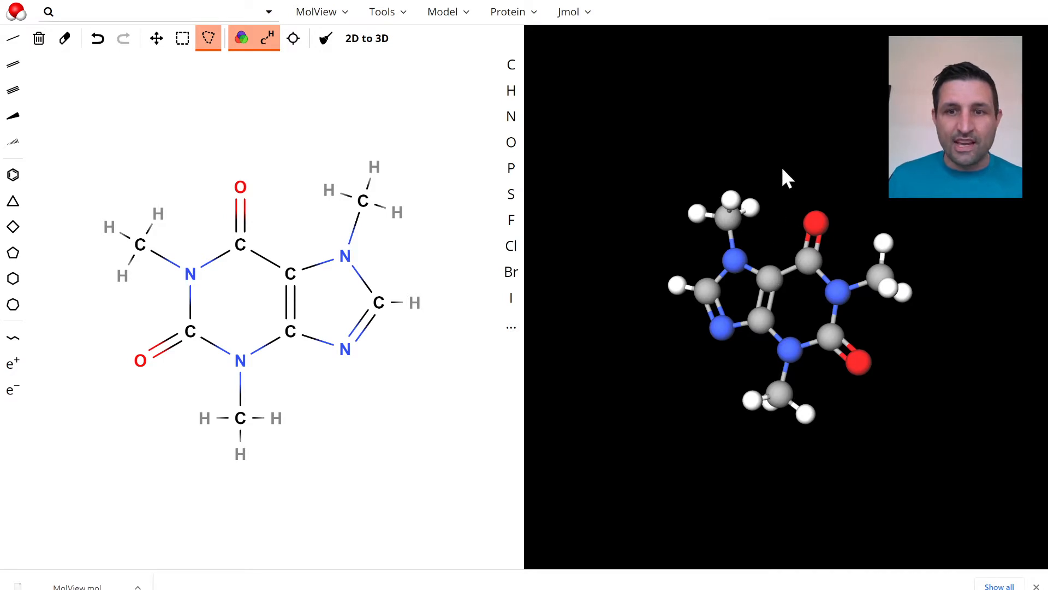
{"action": "left_click_drag", "start_coordinate": [784, 175], "coordinate": [667, 311]}
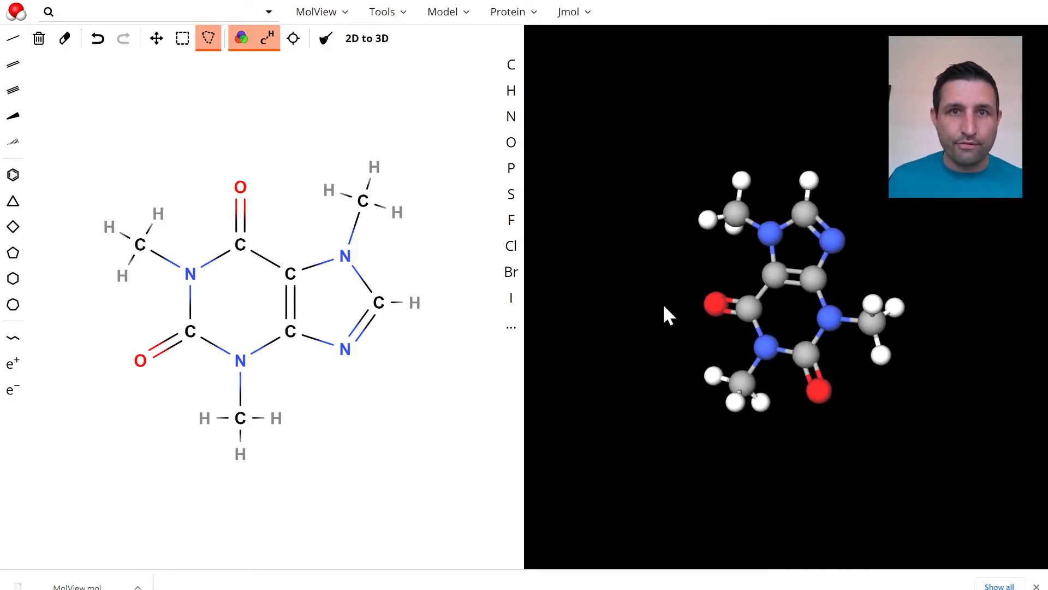
{"action": "left_click_drag", "start_coordinate": [922, 245], "coordinate": [789, 290]}
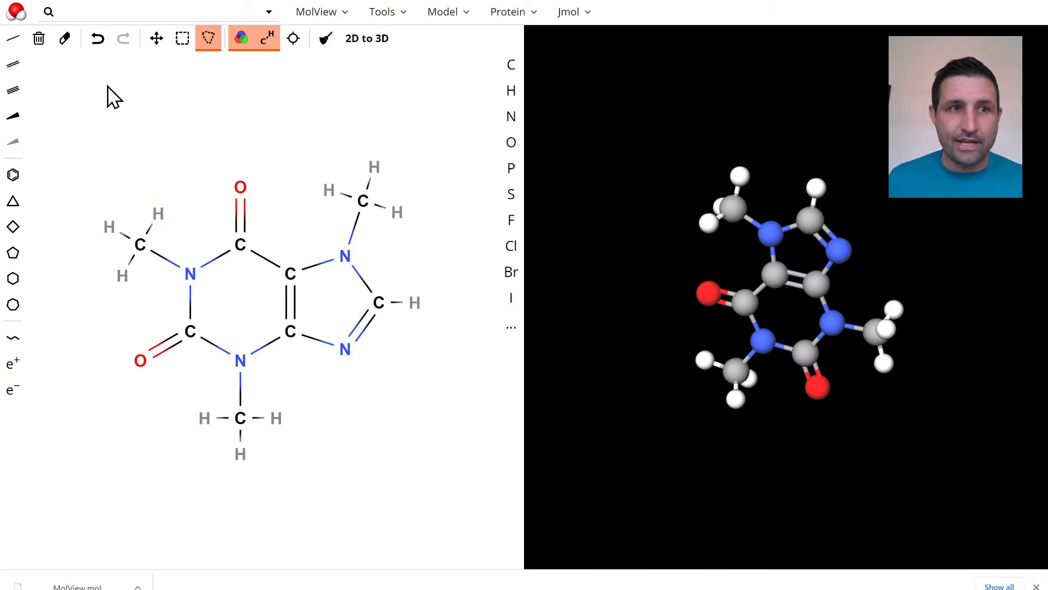
Clear the 2D sketch and draw a straight chain of five single-bonded carbon atoms
{"action": "scroll", "coordinate": [33, 52], "scroll_direction": "down", "scroll_amount": 1}
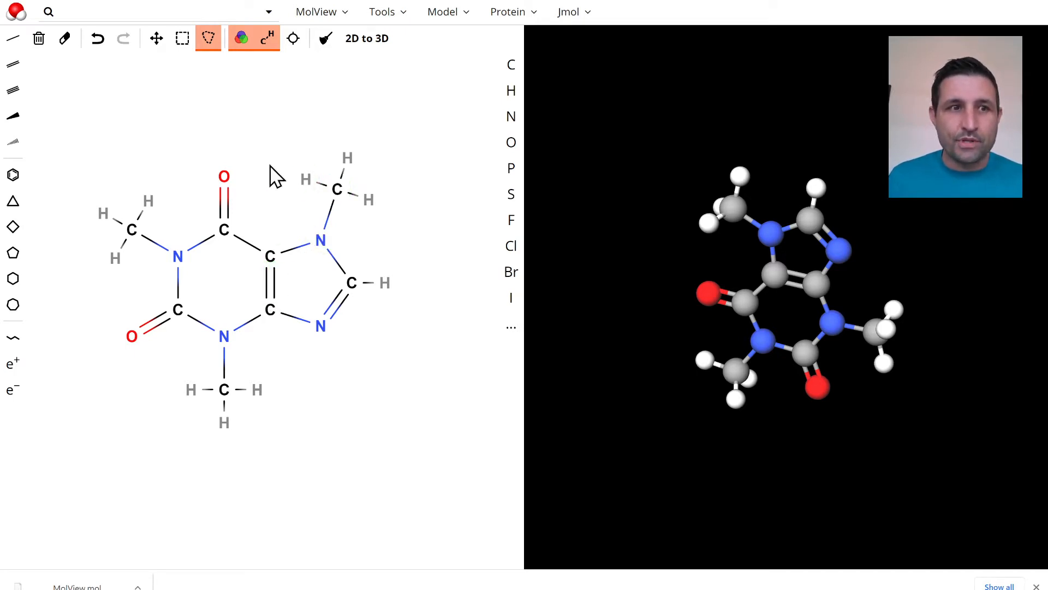
{"action": "left_click", "coordinate": [42, 39]}
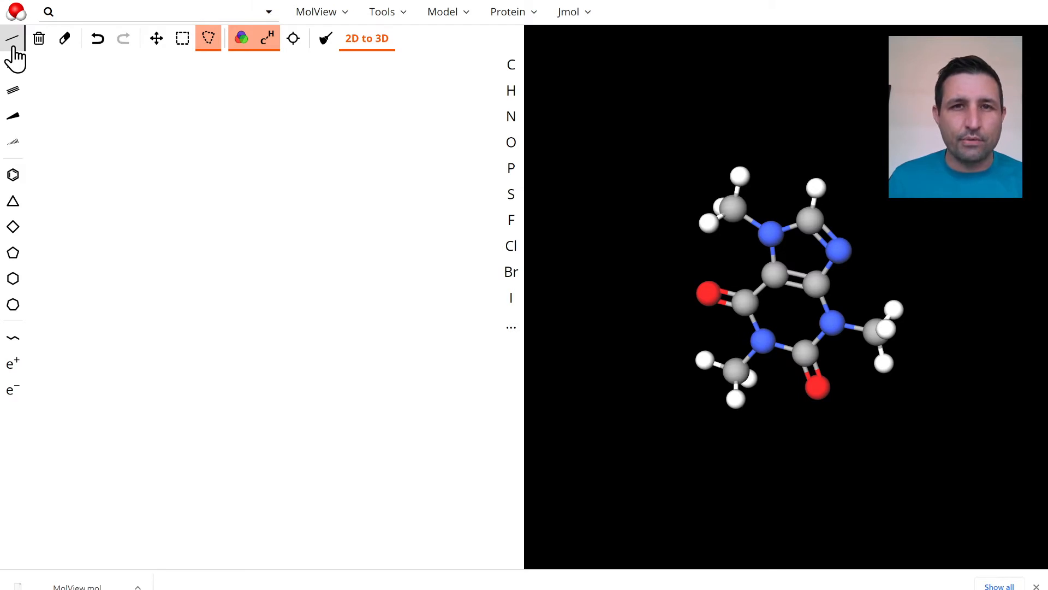
{"action": "left_click", "coordinate": [14, 48]}
{"action": "left_click", "coordinate": [133, 212]}
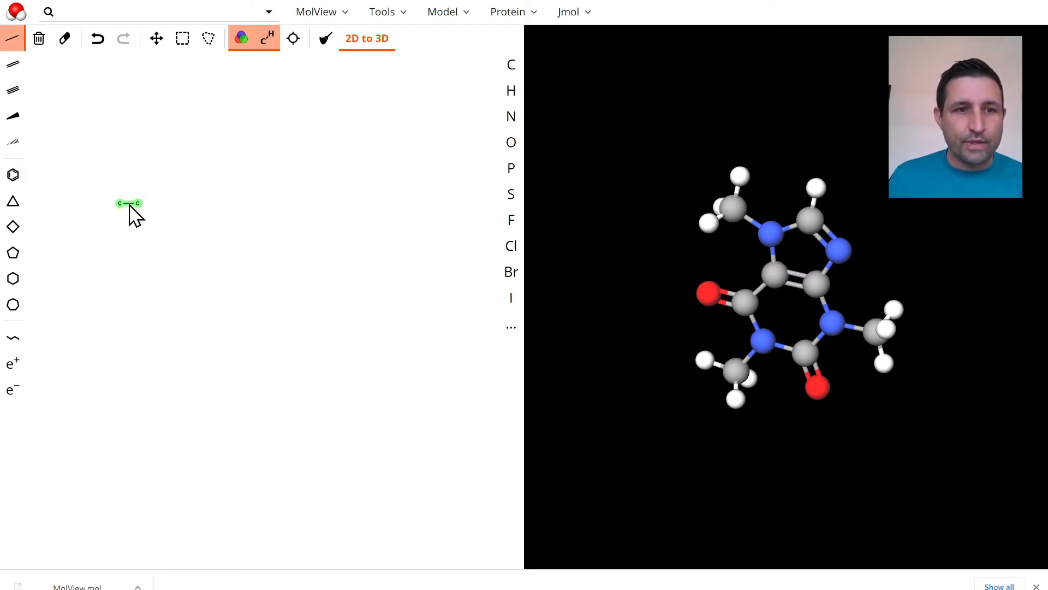
{"action": "mouse_move", "coordinate": [149, 211]}
{"action": "left_mouse_down"}
{"action": "mouse_move", "coordinate": [110, 223]}
{"action": "mouse_move", "coordinate": [142, 243]}
{"action": "mouse_move", "coordinate": [125, 246]}
{"action": "mouse_move", "coordinate": [155, 257]}
{"action": "mouse_move", "coordinate": [157, 248]}
{"action": "left_mouse_up"}
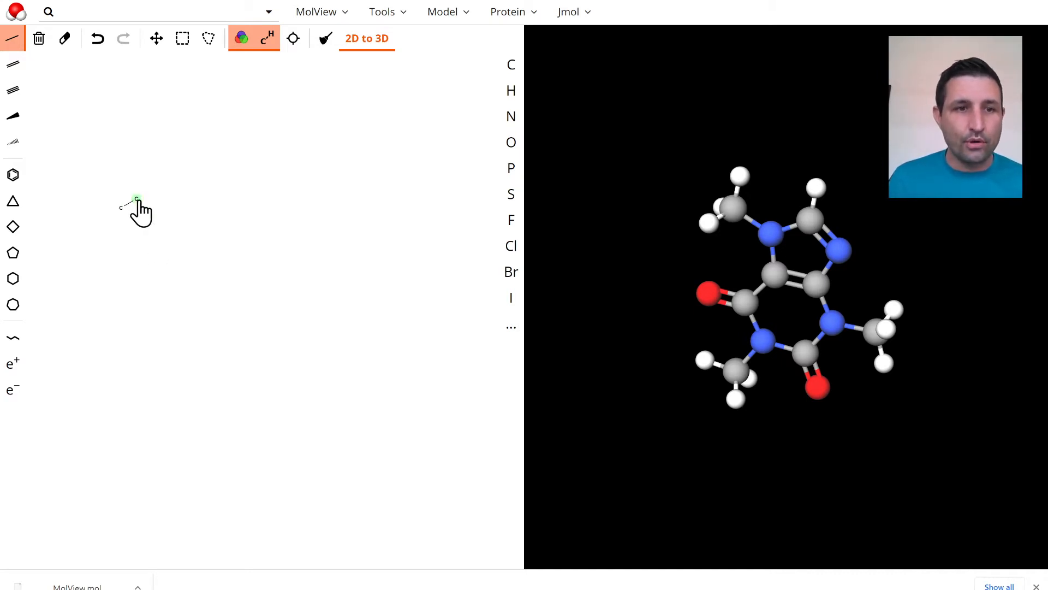
{"action": "left_click", "coordinate": [138, 202]}
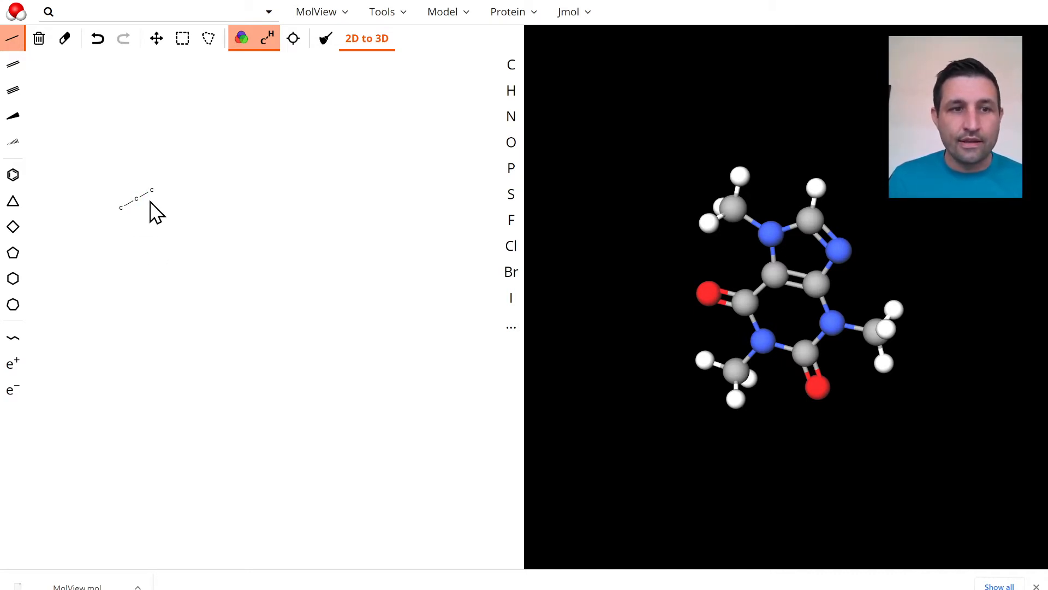
{"action": "left_click", "coordinate": [154, 192]}
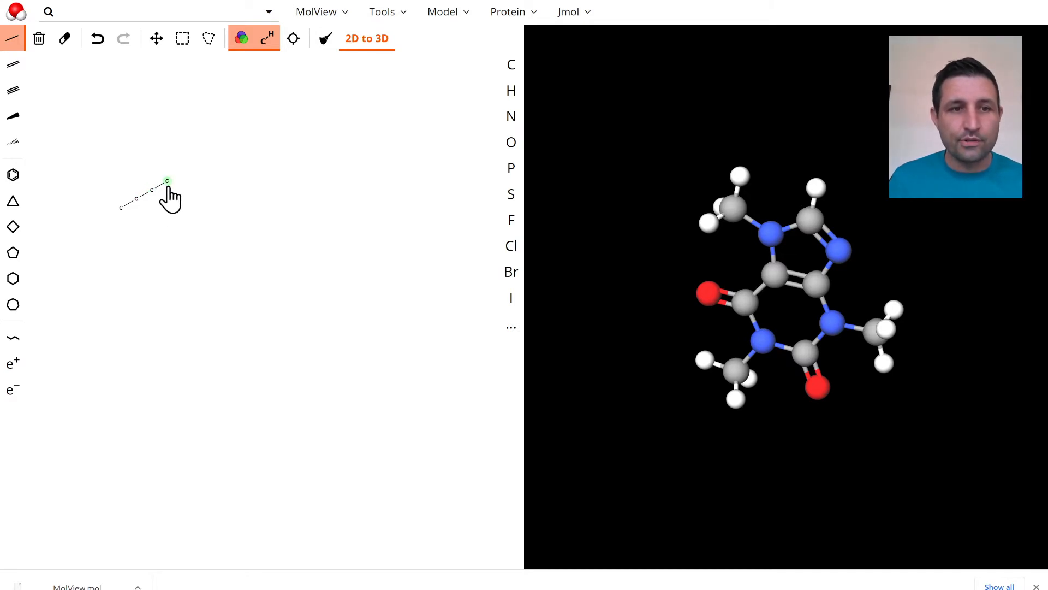
{"action": "left_click", "coordinate": [168, 186]}
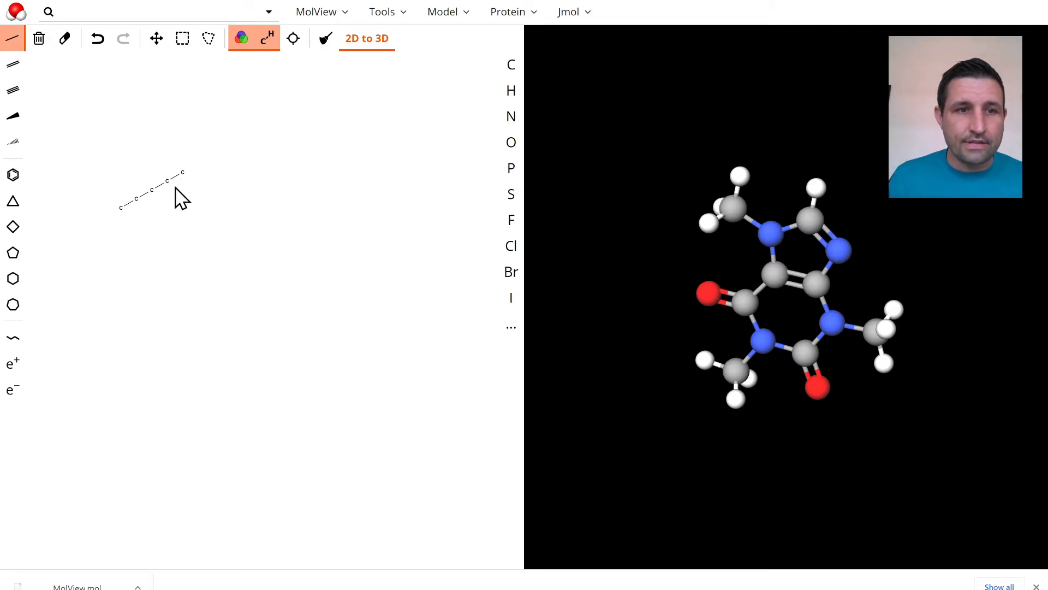
Branch the chain's fourth carbon, its upper side carbon and the chain's end with single bonds, closing a four-membered carbon ring
{"action": "left_click", "coordinate": [168, 184]}
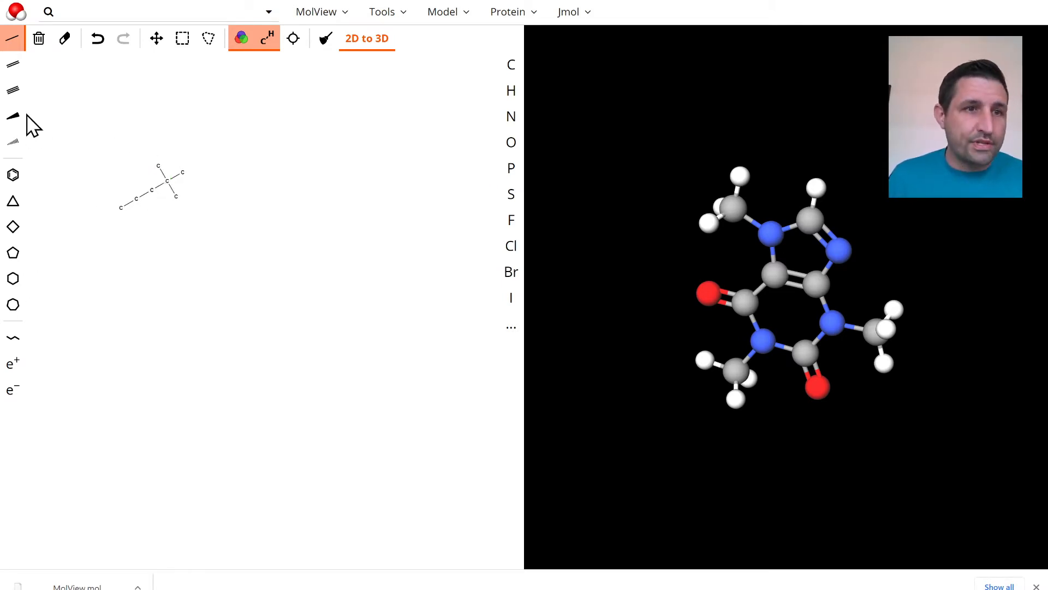
{"action": "left_click", "coordinate": [158, 166]}
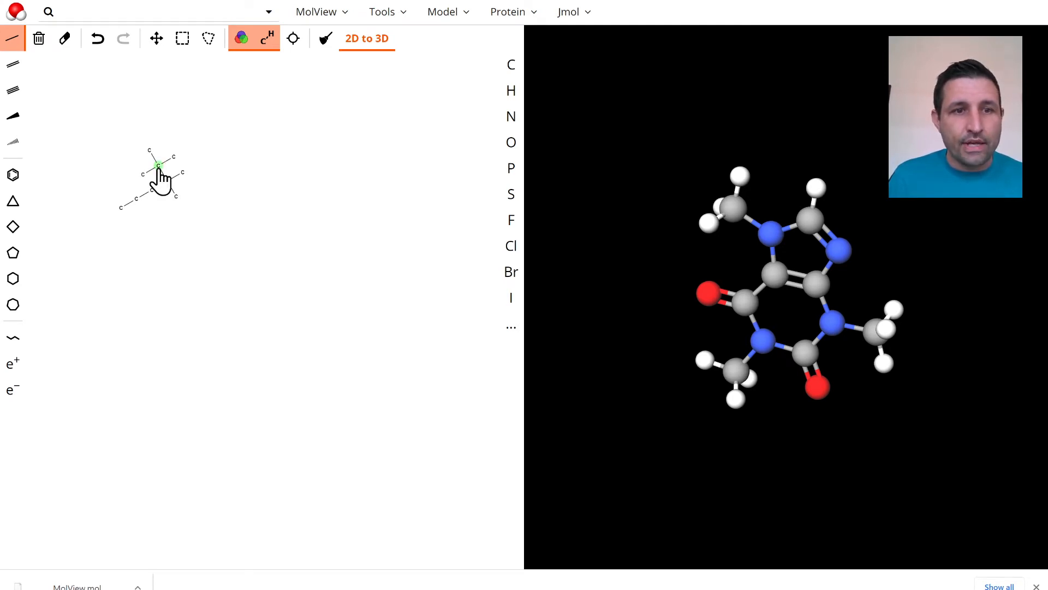
{"action": "left_click", "coordinate": [183, 173]}
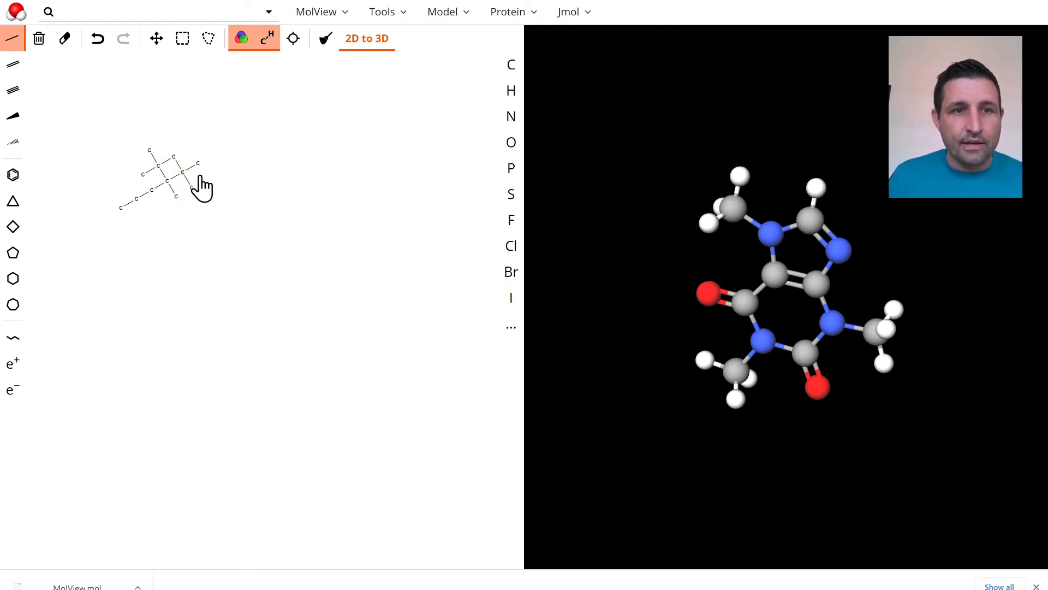
Convert the sketched ring structure to a 3D model and rotate it to inspect its geometry
{"action": "left_click", "coordinate": [358, 42]}
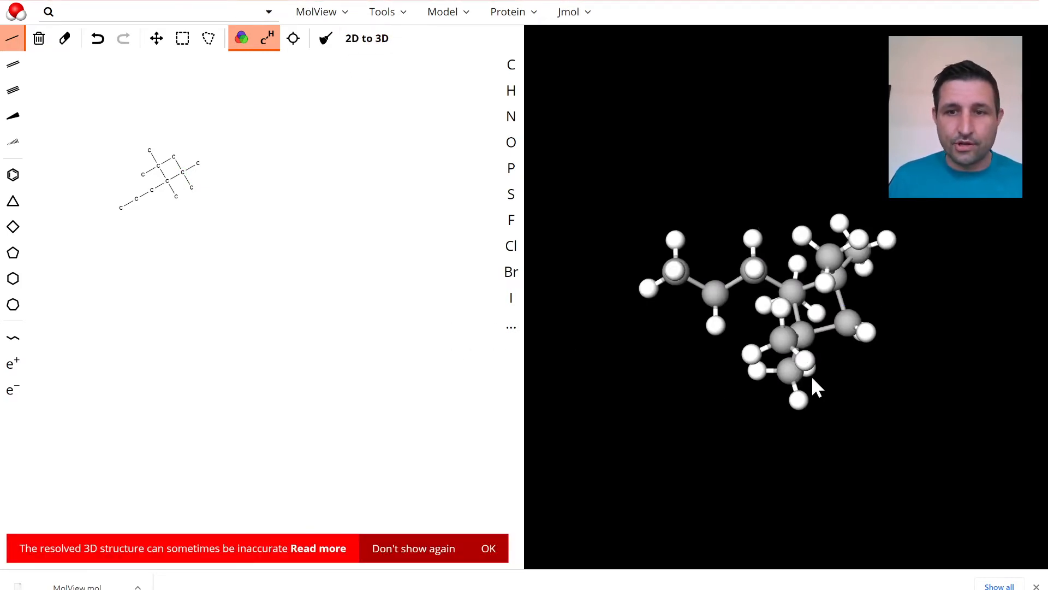
{"action": "left_click_drag", "start_coordinate": [811, 376], "coordinate": [758, 400]}
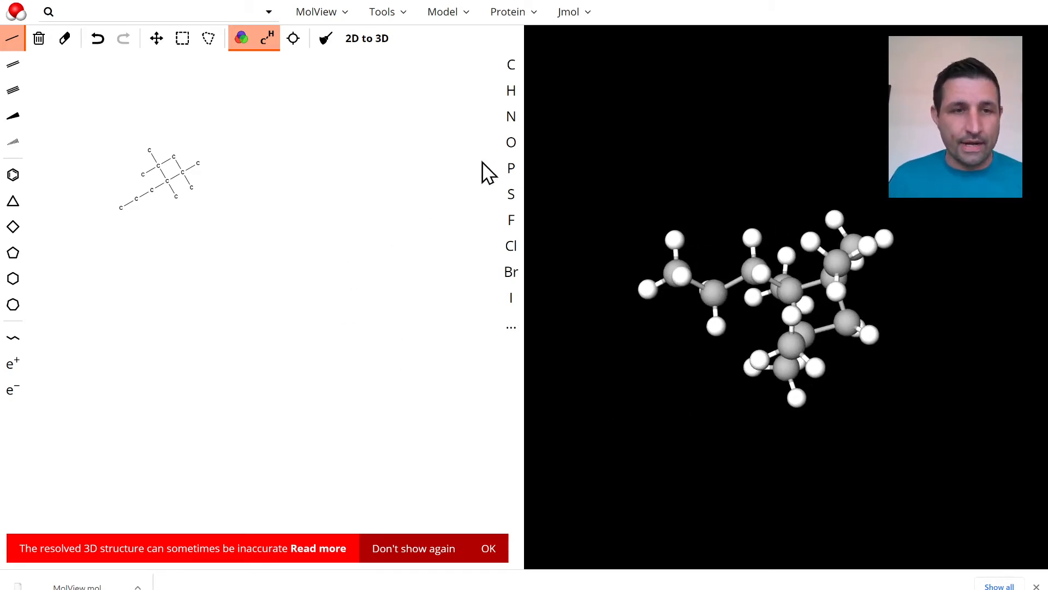
Replace the five terminal carbons branching off the four-membered ring with hydrogen atoms
{"action": "left_click", "coordinate": [516, 96]}
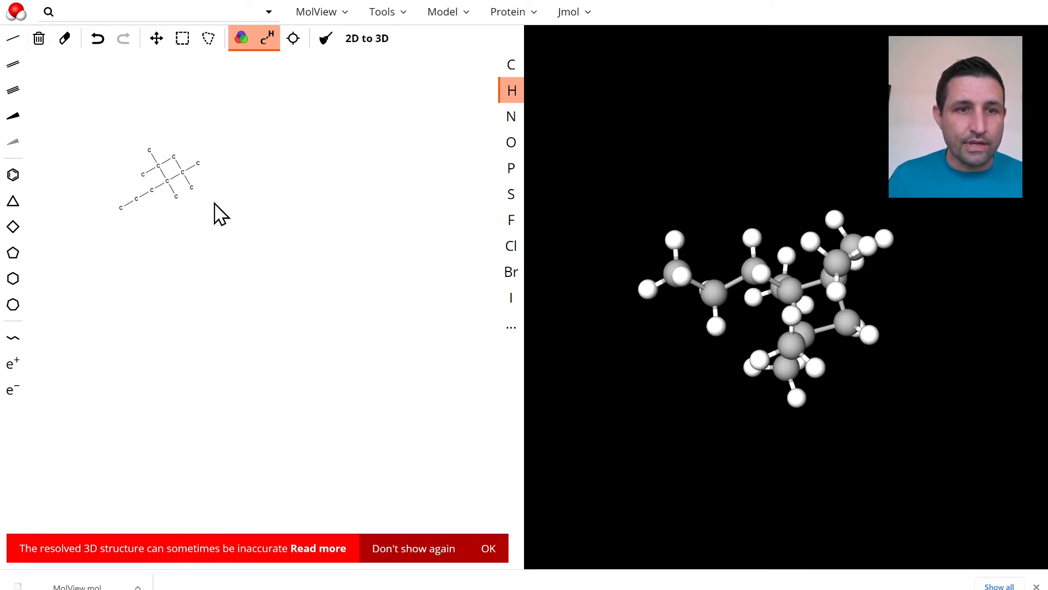
{"action": "left_click", "coordinate": [191, 189]}
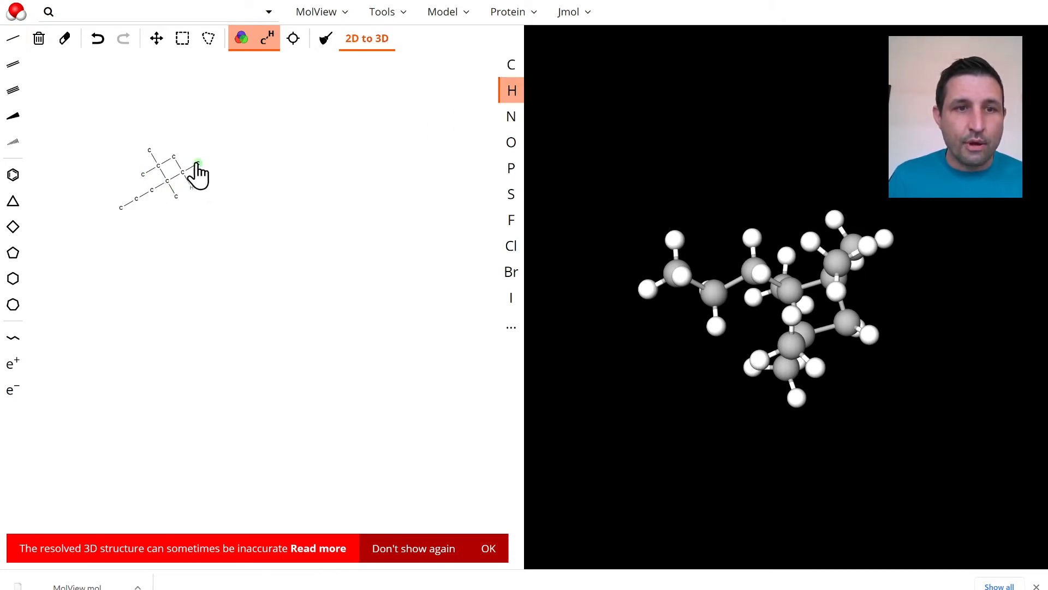
{"action": "left_click", "coordinate": [198, 163]}
{"action": "left_click", "coordinate": [176, 197]}
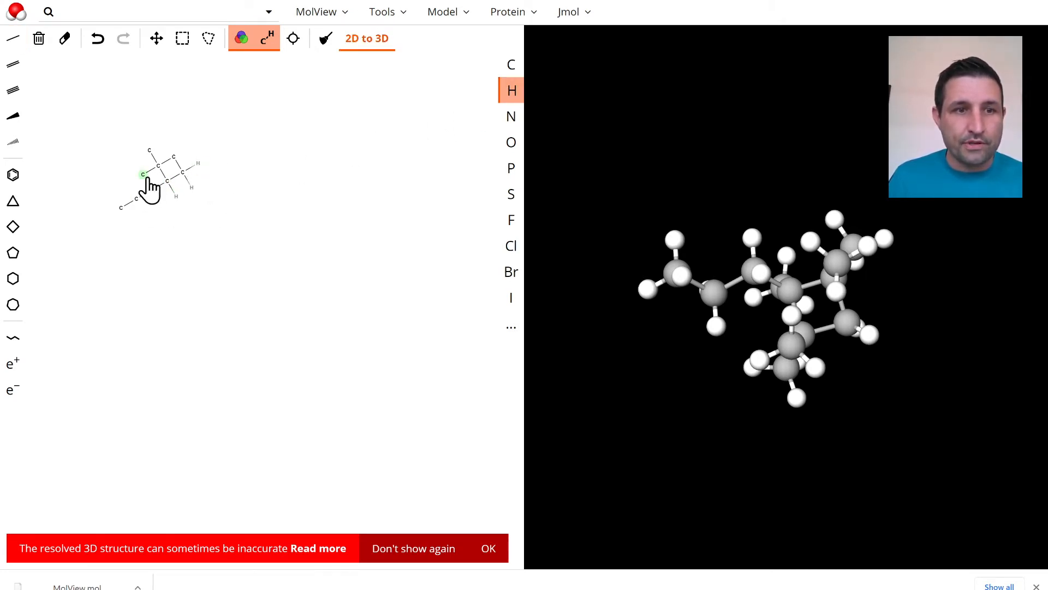
{"action": "left_click", "coordinate": [150, 155]}
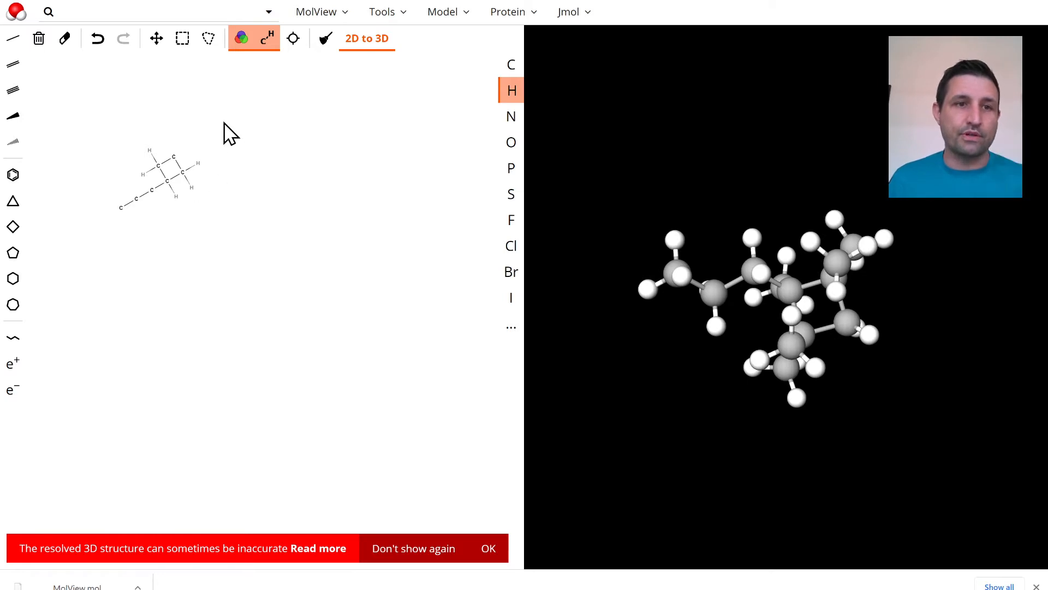
Add two single bonds to the ring's uppermost carbon and change their end atoms to hydrogen
{"action": "left_click", "coordinate": [12, 38]}
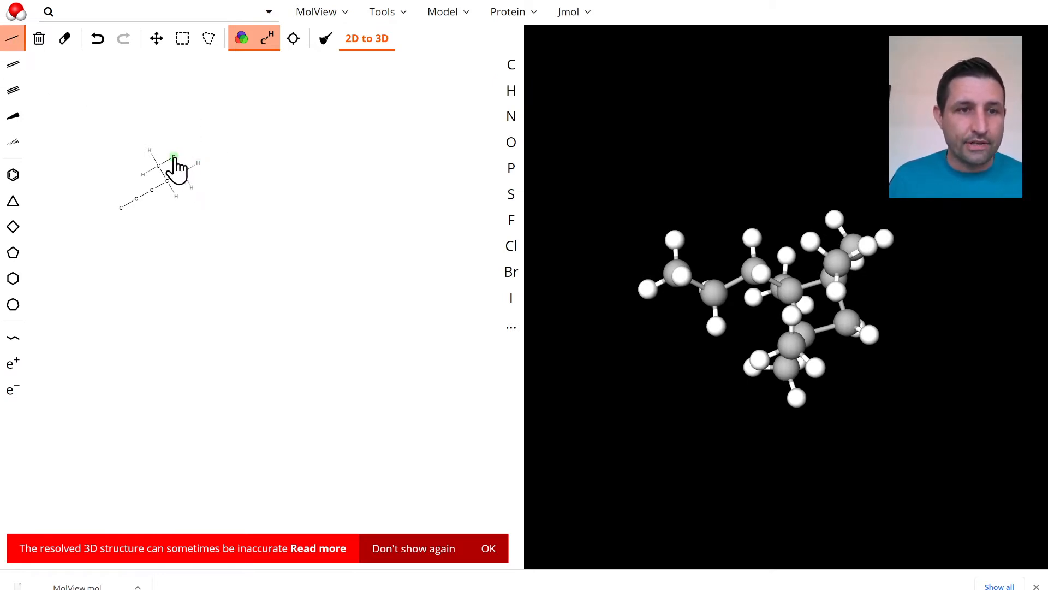
{"action": "left_click_drag", "start_coordinate": [174, 157], "coordinate": [169, 141]}
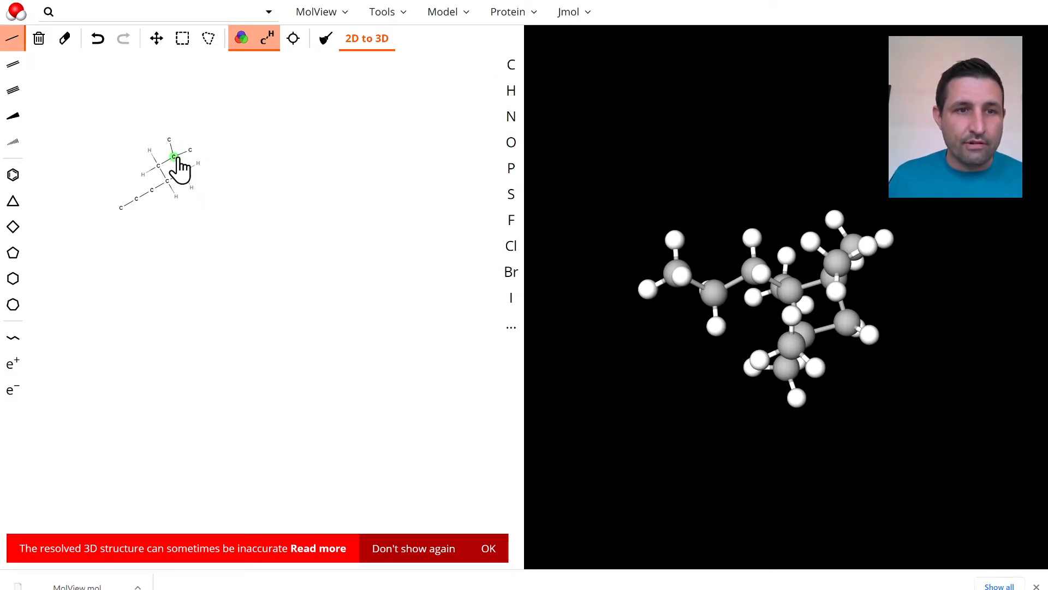
{"action": "left_click", "coordinate": [173, 157]}
{"action": "left_click", "coordinate": [512, 98]}
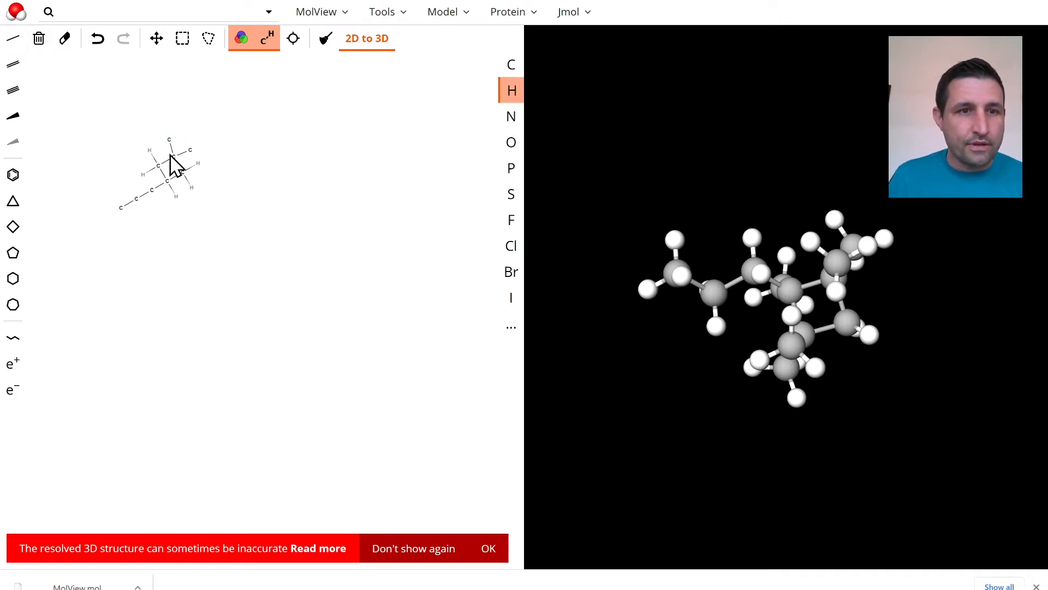
{"action": "left_click", "coordinate": [169, 140]}
{"action": "left_click", "coordinate": [188, 151]}
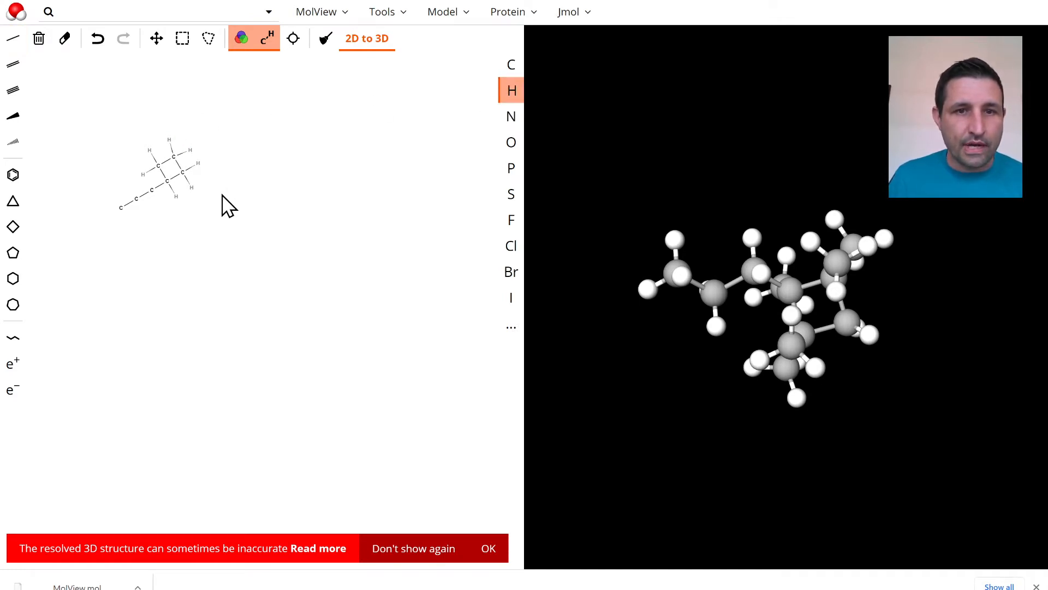
Add three single bonds to the chain's end carbon and change their outer atoms to hydrogen
{"action": "left_click", "coordinate": [13, 38]}
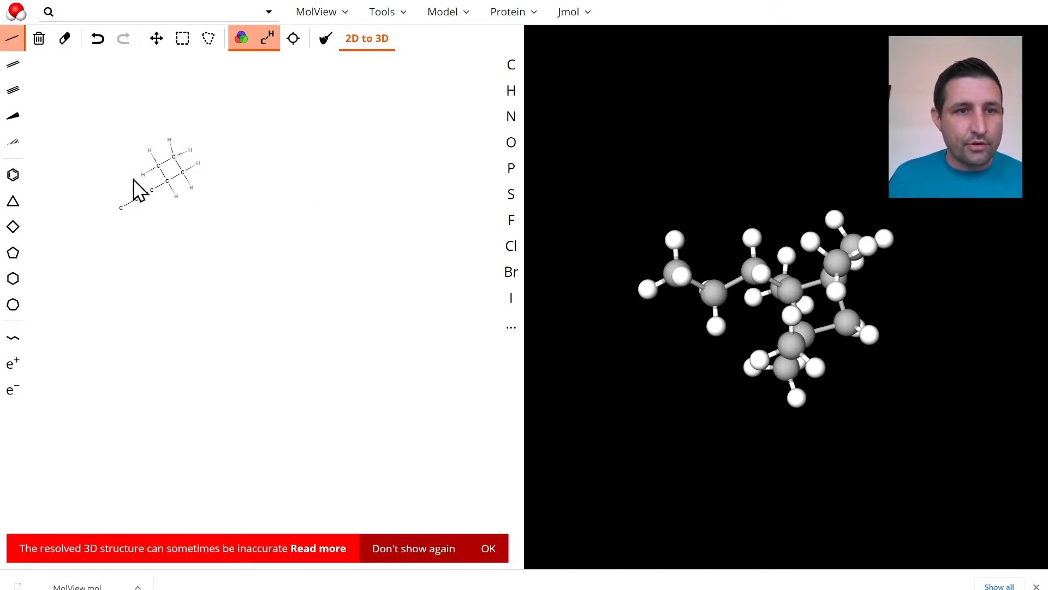
{"action": "left_click", "coordinate": [121, 209]}
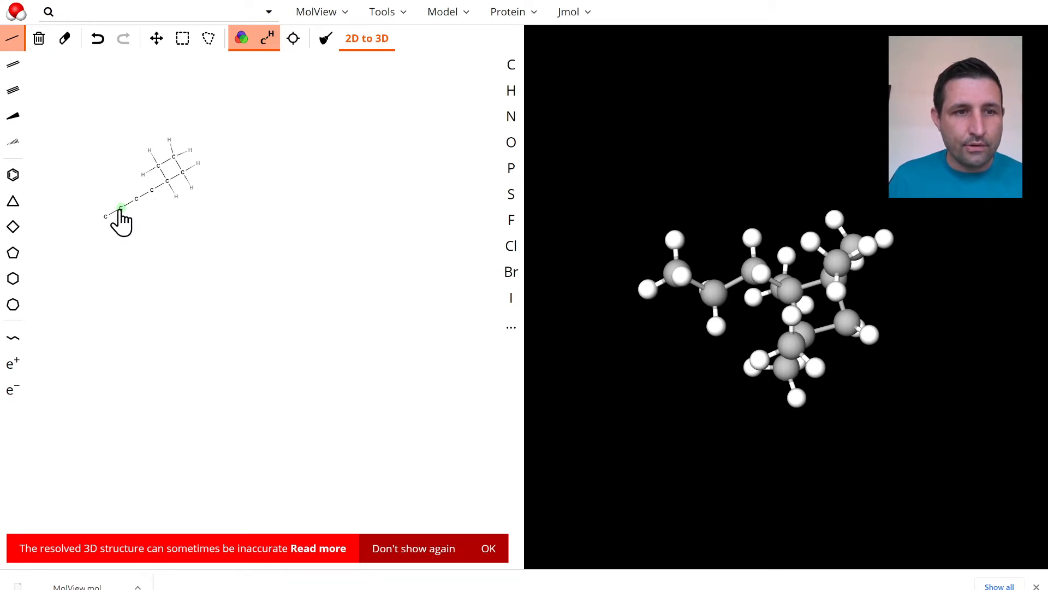
{"action": "left_click", "coordinate": [121, 209]}
{"action": "left_click", "coordinate": [121, 210]}
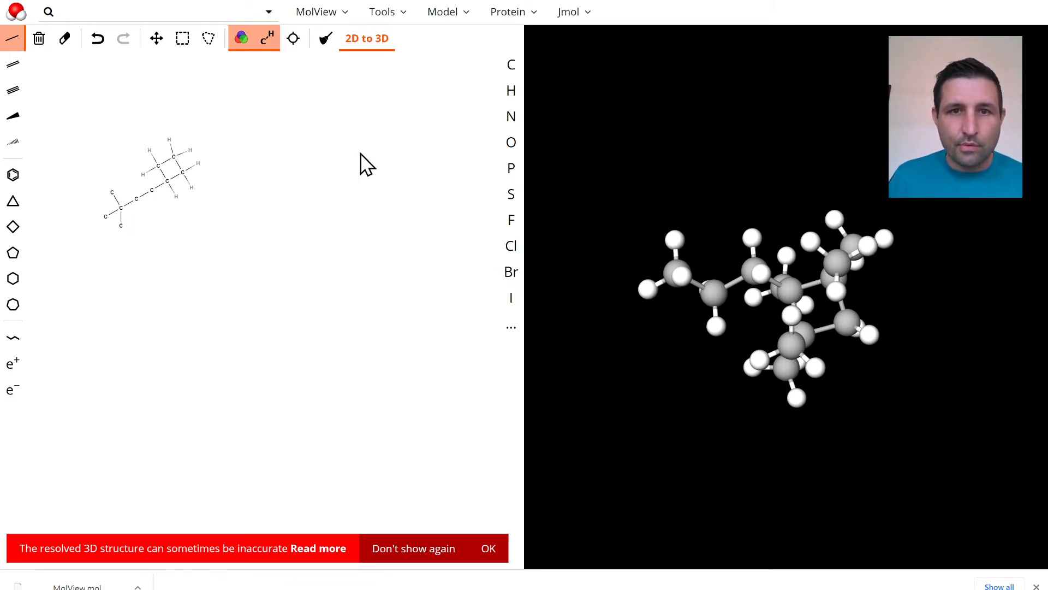
{"action": "left_click", "coordinate": [511, 91]}
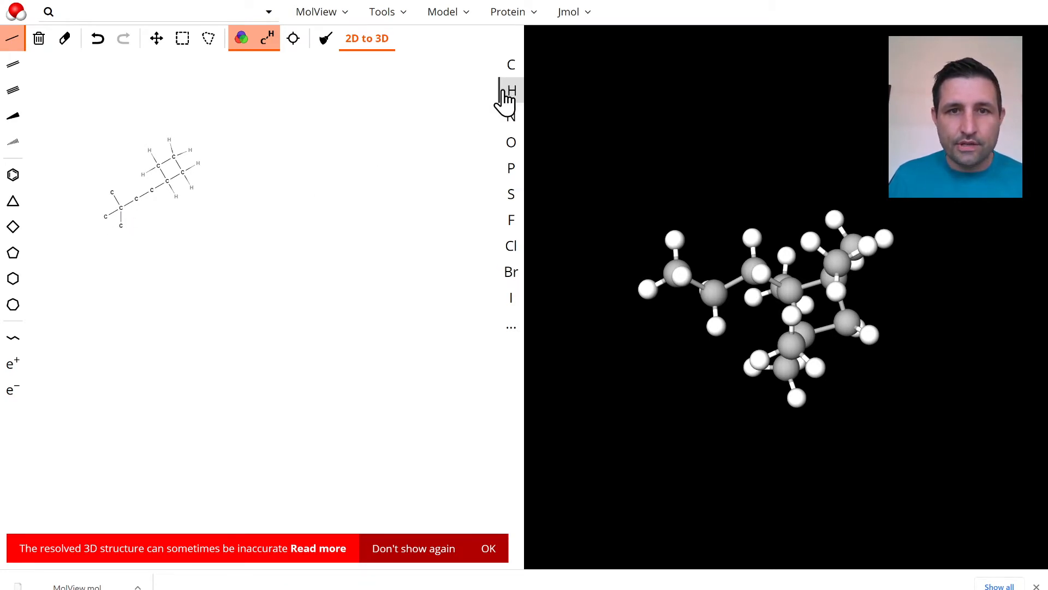
{"action": "left_click", "coordinate": [112, 193]}
{"action": "left_click", "coordinate": [105, 216]}
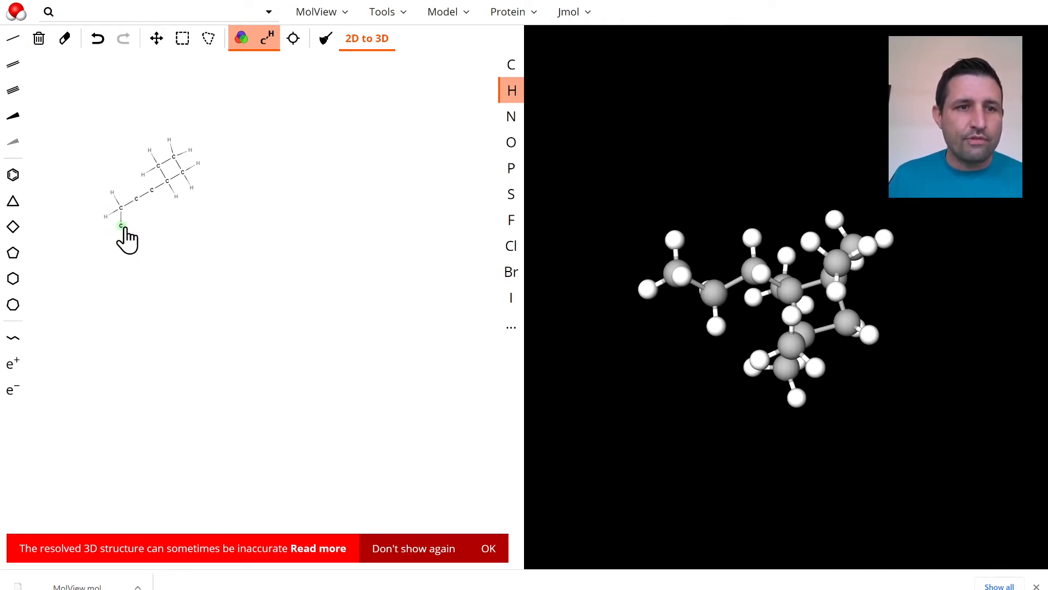
{"action": "left_click", "coordinate": [121, 225]}
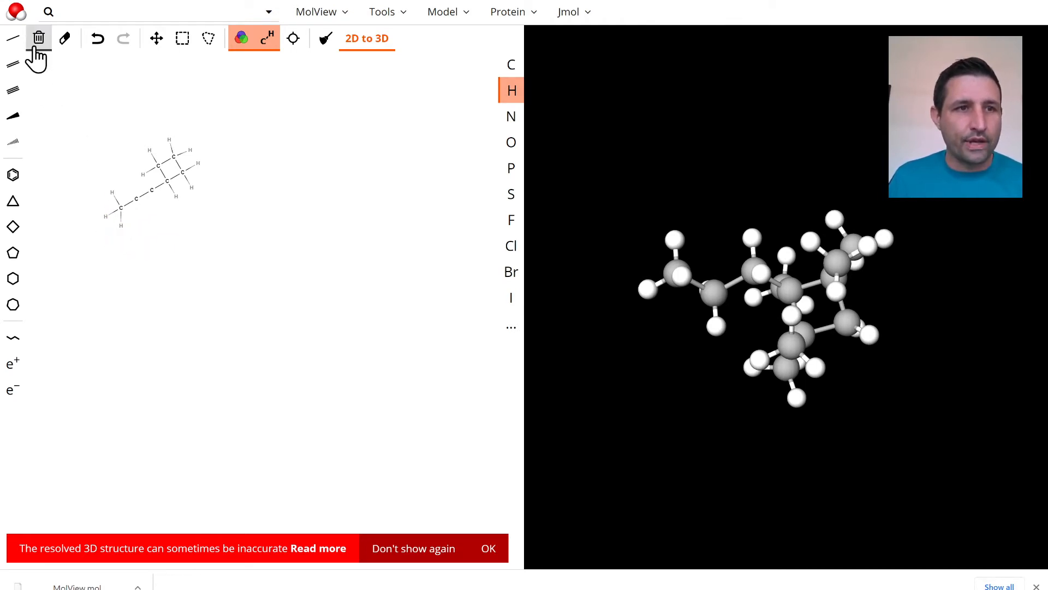
Add two single bonds to the chain's second-to-last carbon and one to the chain carbon beside the four-membered ring
{"action": "left_click", "coordinate": [13, 39]}
{"action": "left_click", "coordinate": [137, 200]}
{"action": "left_click", "coordinate": [137, 200]}
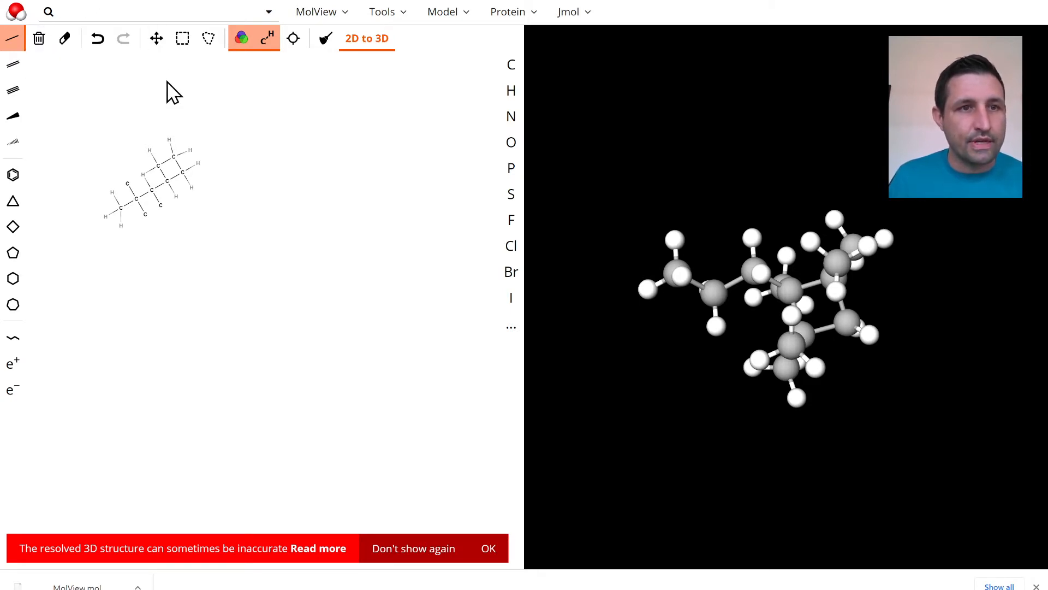
{"action": "left_click", "coordinate": [100, 40]}
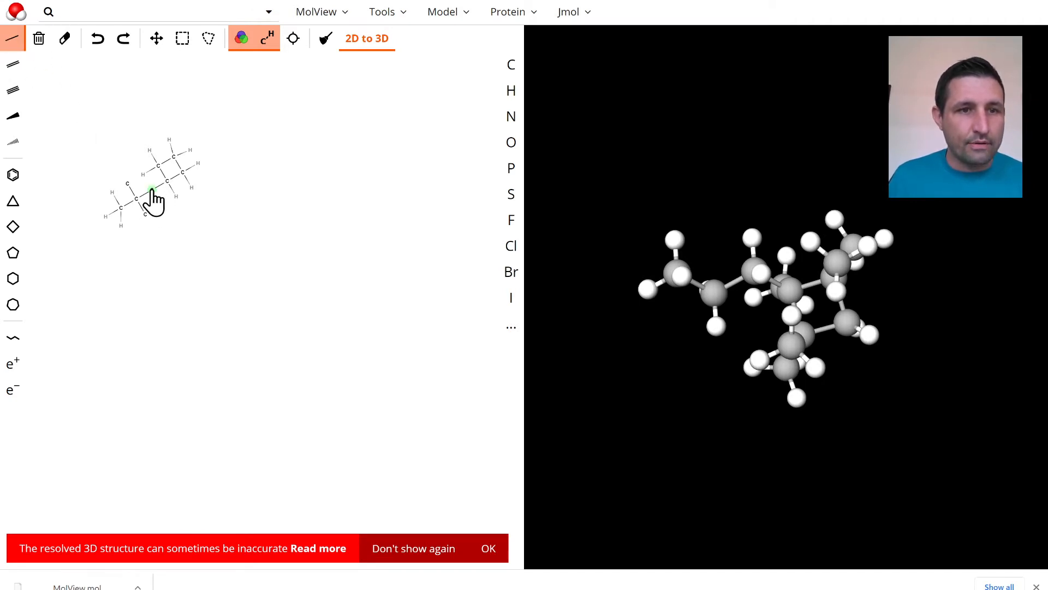
Try to add a second single bond to the chain carbon beside the four-membered ring
{"action": "left_click", "coordinate": [141, 187]}
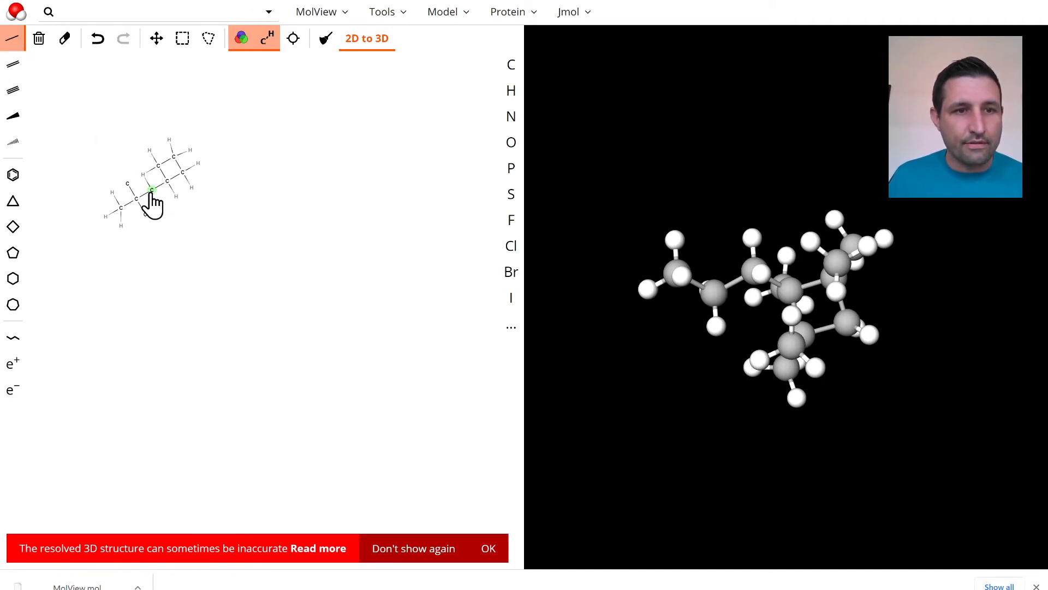
{"action": "key", "text": "ctrl+z"}
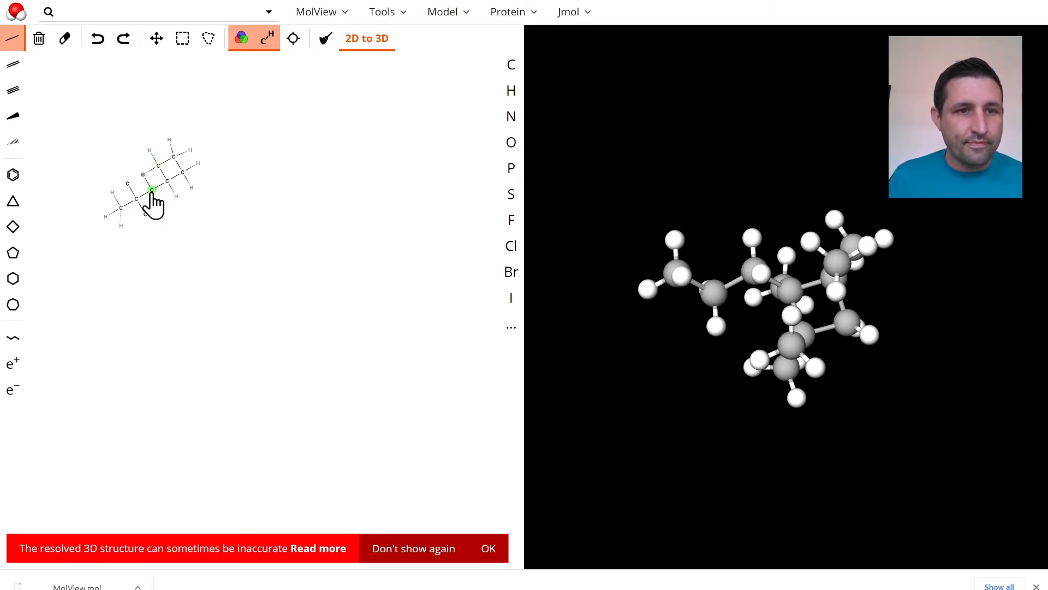
{"action": "left_click_drag", "start_coordinate": [151, 190], "coordinate": [159, 208]}
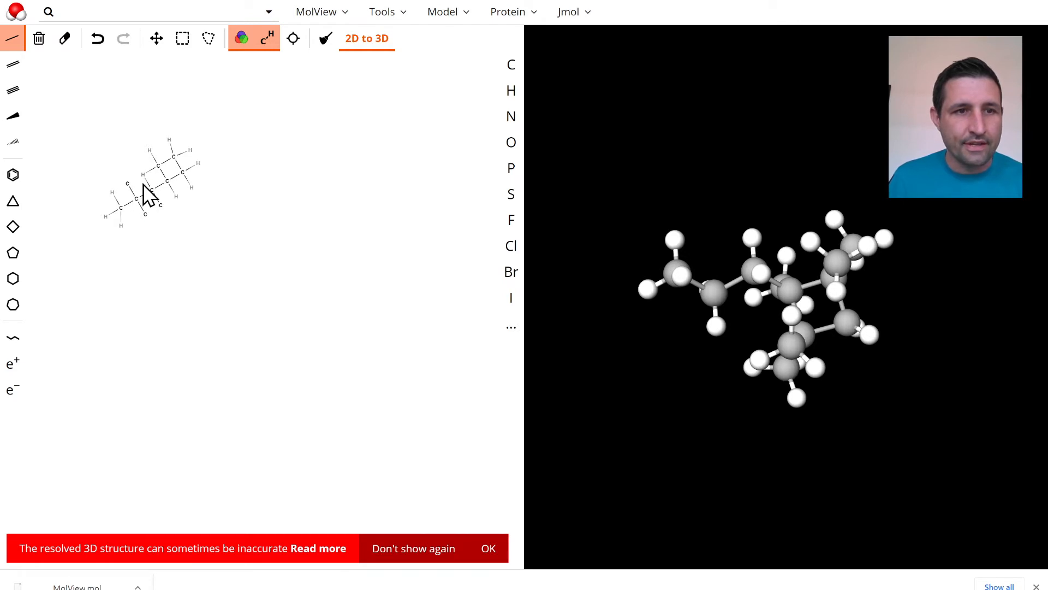
{"action": "key", "text": "ctrl+z"}
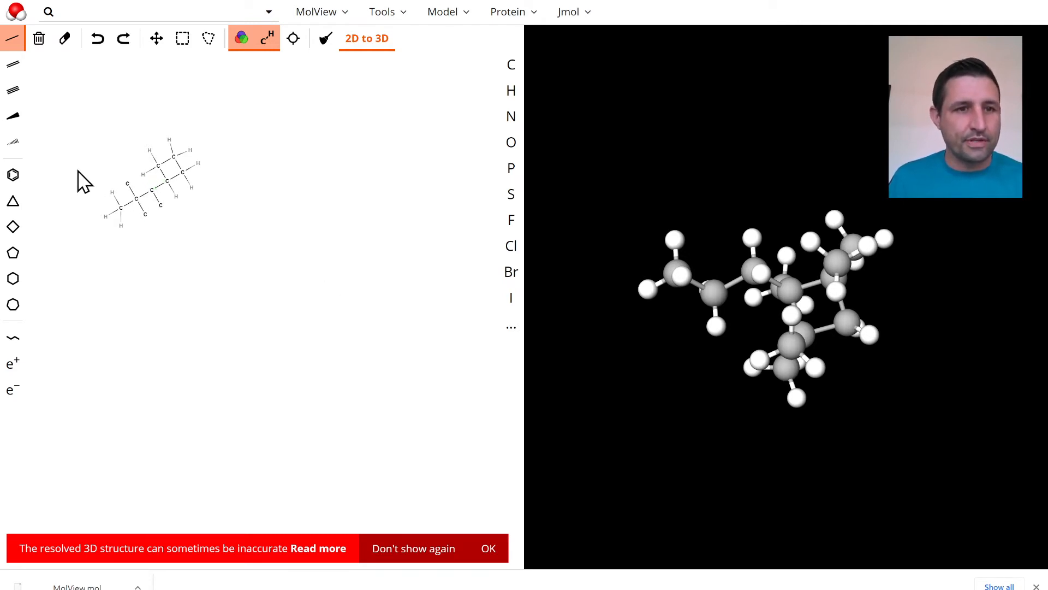
{"action": "scroll", "coordinate": [177, 230], "scroll_direction": "up", "scroll_amount": 10}
{"action": "scroll", "coordinate": [260, 264], "scroll_direction": "up", "scroll_amount": 10}
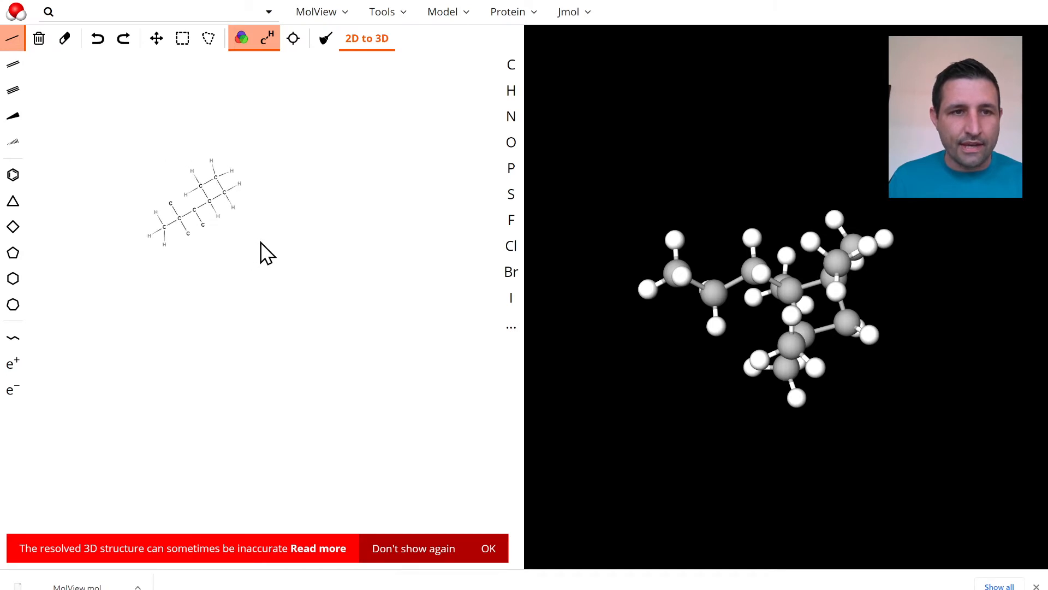
{"action": "scroll", "coordinate": [261, 243], "scroll_direction": "down", "scroll_amount": 3}
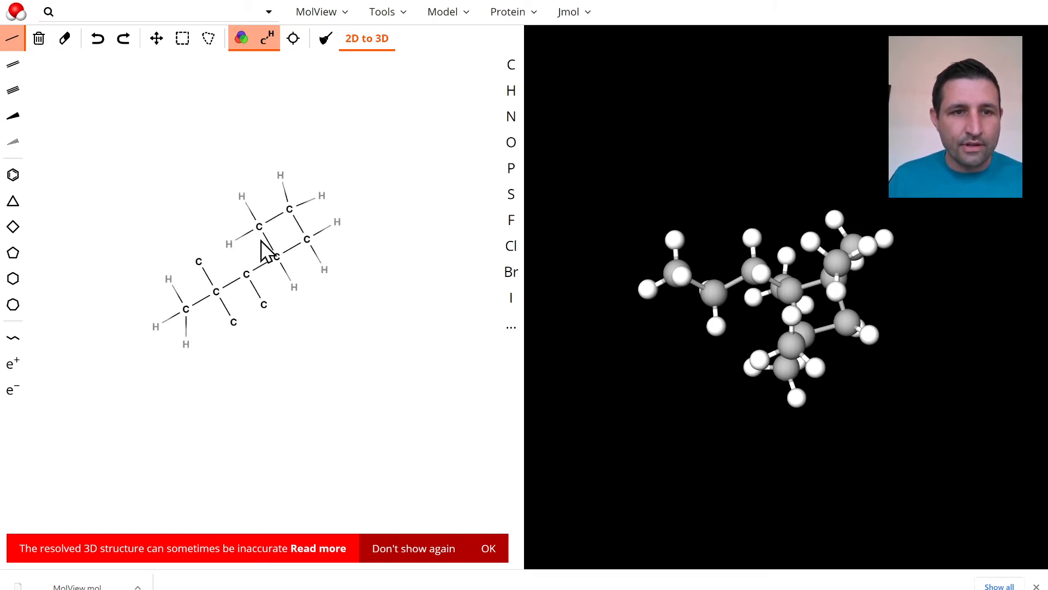
{"action": "left_click", "coordinate": [311, 345]}
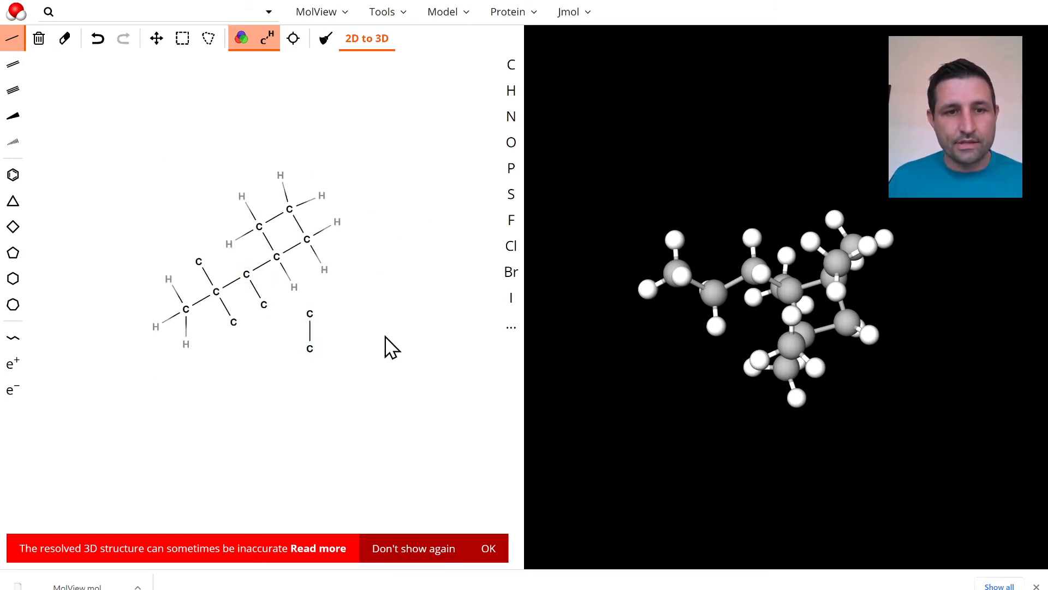
{"action": "key", "text": "ctrl+z"}
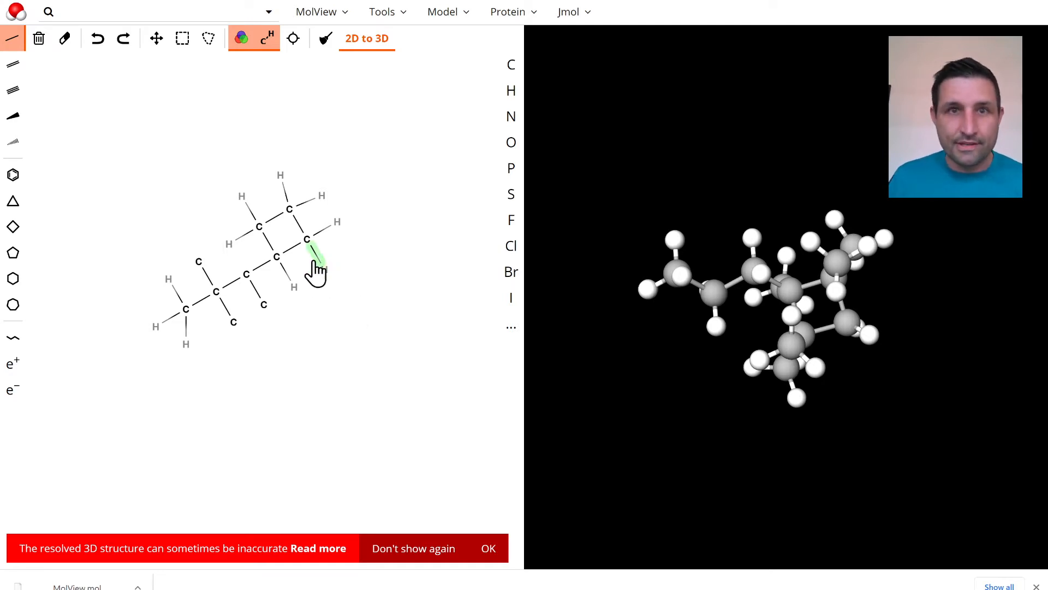
Permanently dismiss the 3D inaccuracy notice and convert the branched structure to a 3D model, rotating it for inspection
{"action": "mouse_move", "coordinate": [323, 288]}
{"action": "left_mouse_down"}
{"action": "mouse_move", "coordinate": [459, 274]}
{"action": "mouse_move", "coordinate": [198, 351]}
{"action": "mouse_move", "coordinate": [257, 271]}
{"action": "left_mouse_up"}
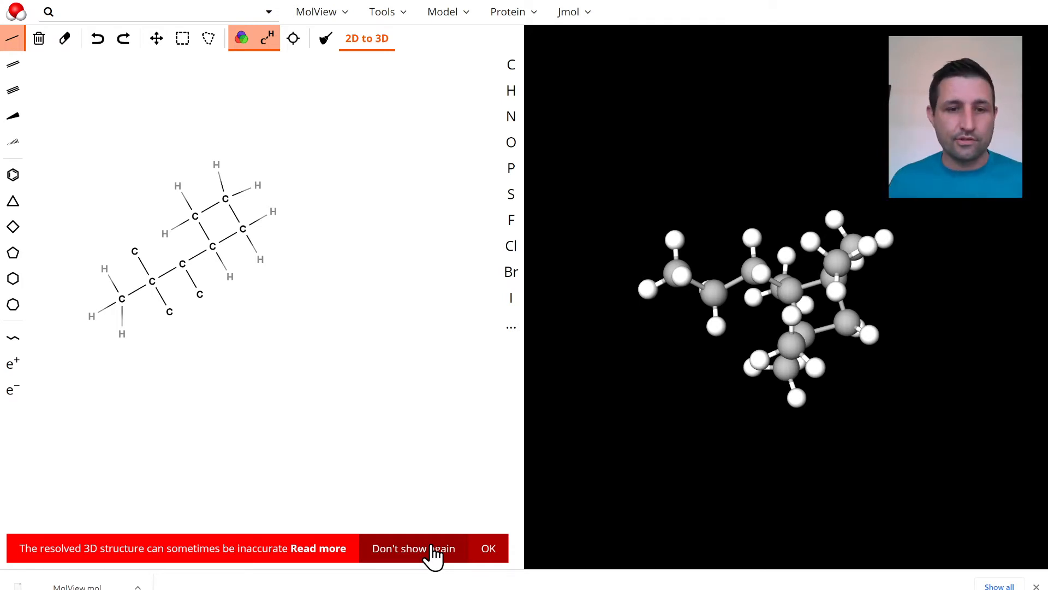
{"action": "left_click", "coordinate": [434, 549]}
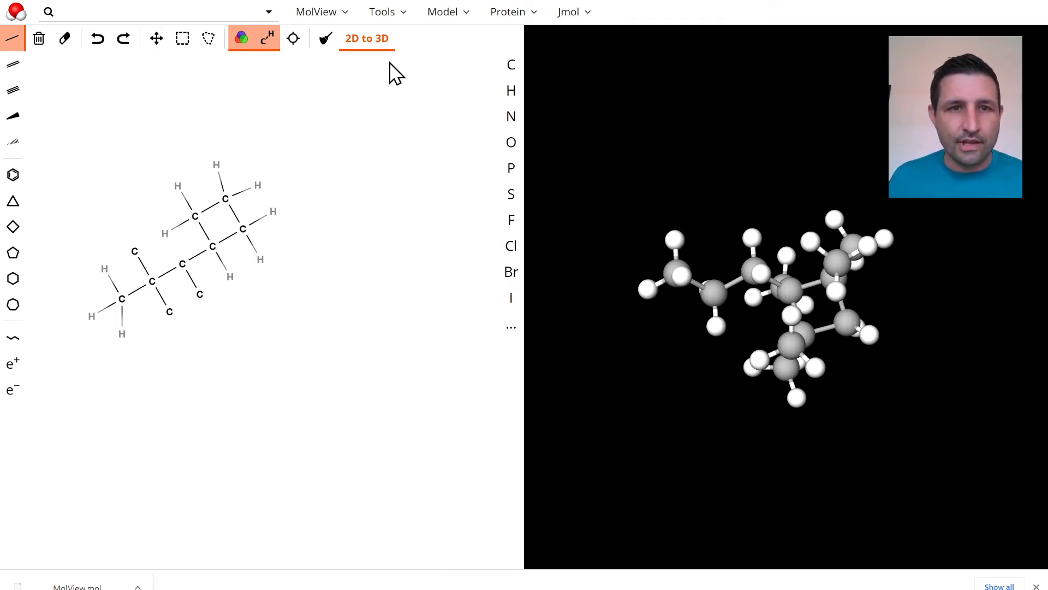
{"action": "left_click", "coordinate": [367, 40]}
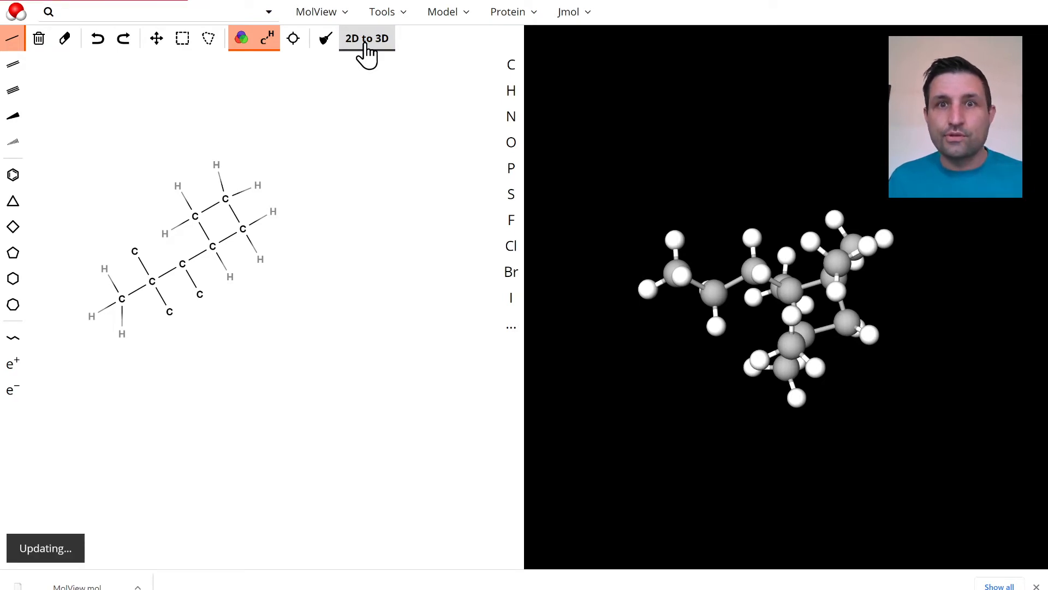
{"action": "left_click_drag", "start_coordinate": [814, 393], "coordinate": [878, 375]}
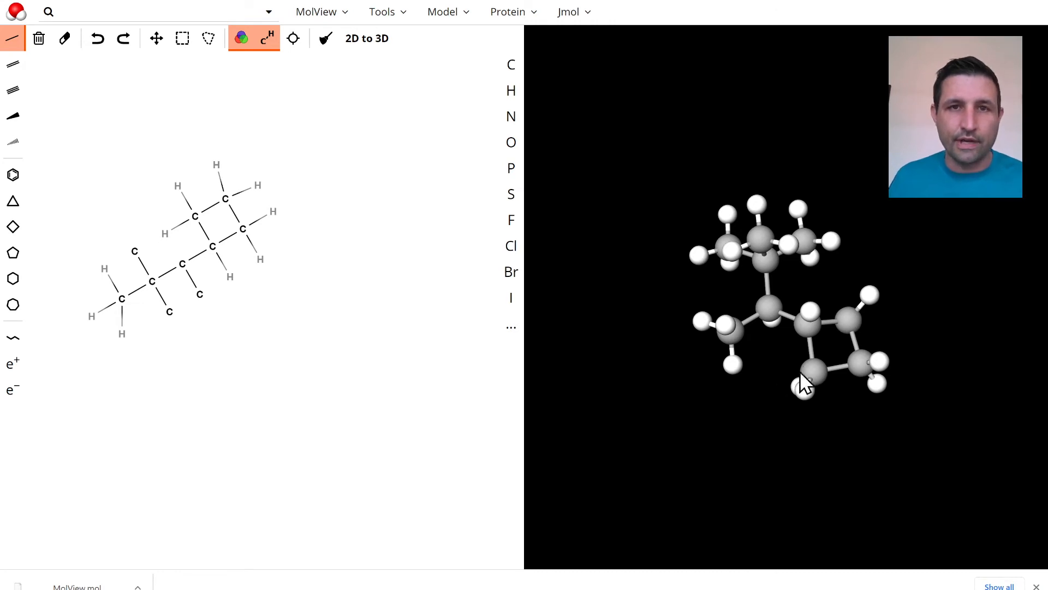
{"action": "left_click_drag", "start_coordinate": [857, 445], "coordinate": [650, 174]}
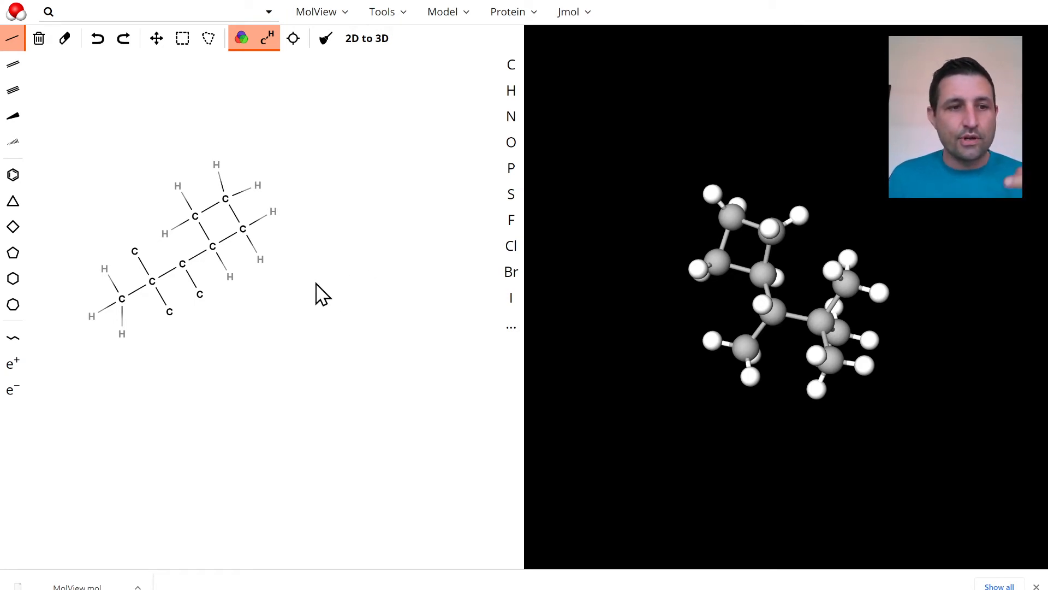
Draw a benzene ring below the first molecule and attach a two-carbon side chain ending in nitrogen
{"action": "left_click", "coordinate": [13, 175]}
{"action": "left_click", "coordinate": [280, 389]}
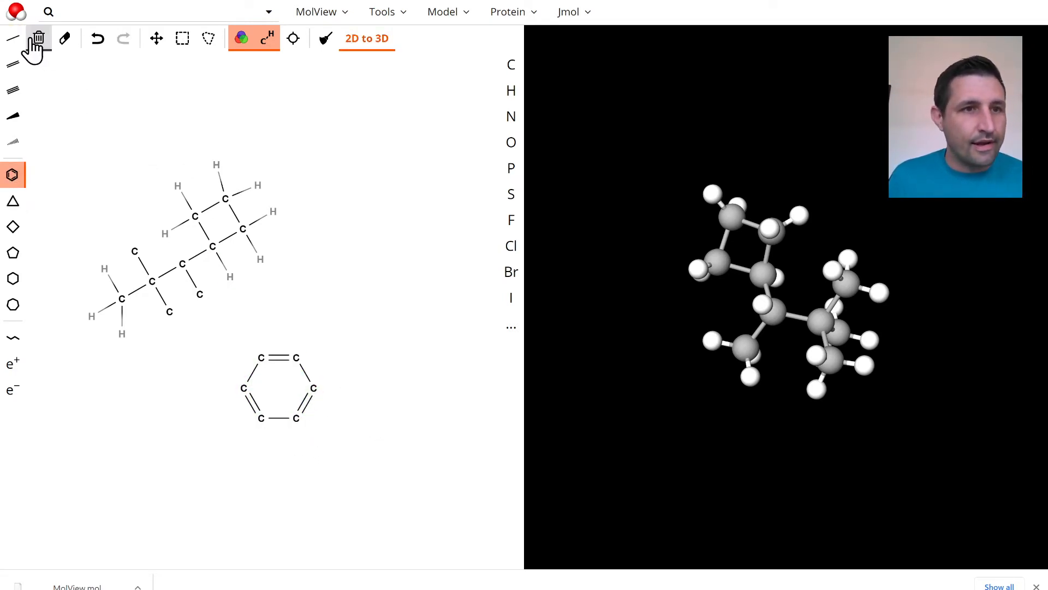
{"action": "left_click", "coordinate": [14, 40]}
{"action": "left_click_drag", "start_coordinate": [298, 359], "coordinate": [346, 346]}
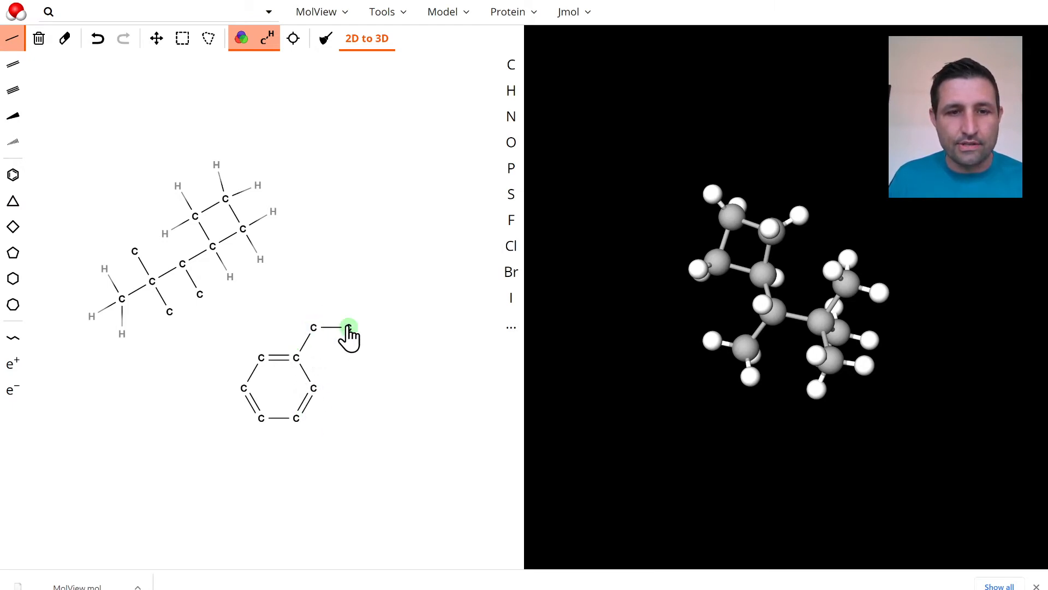
{"action": "left_click", "coordinate": [349, 327]}
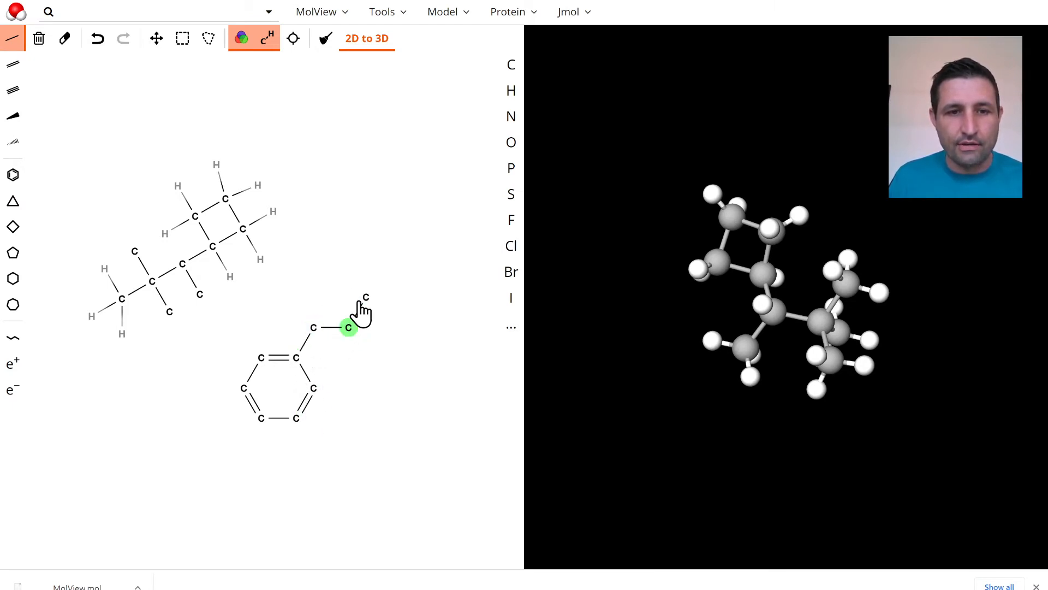
{"action": "left_click", "coordinate": [513, 118]}
{"action": "left_click", "coordinate": [366, 298]}
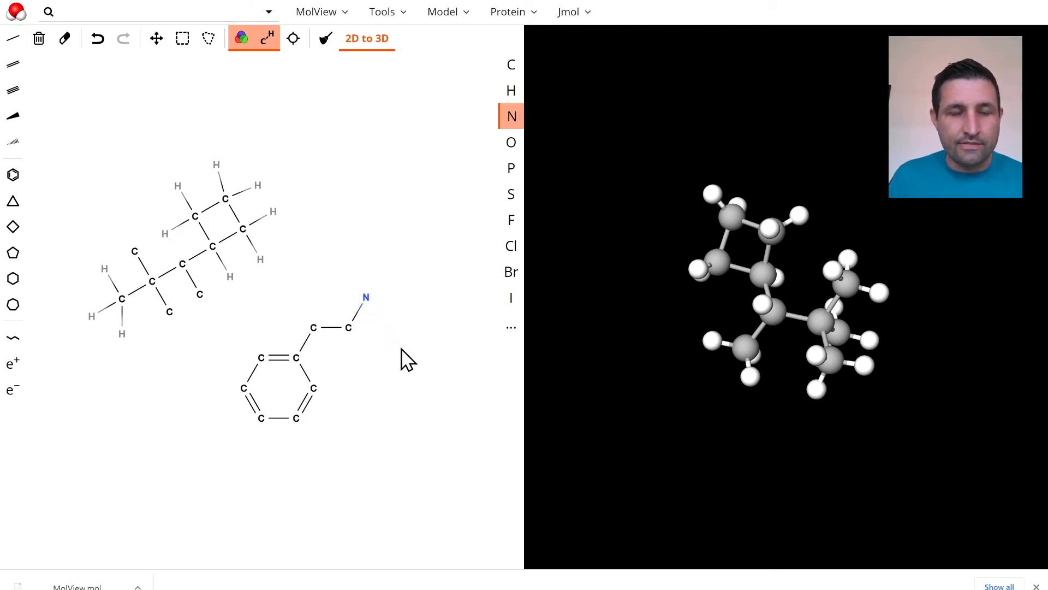
Add two single bonds to the nitrogen and change their end atoms to hydrogen
{"action": "left_click", "coordinate": [8, 39]}
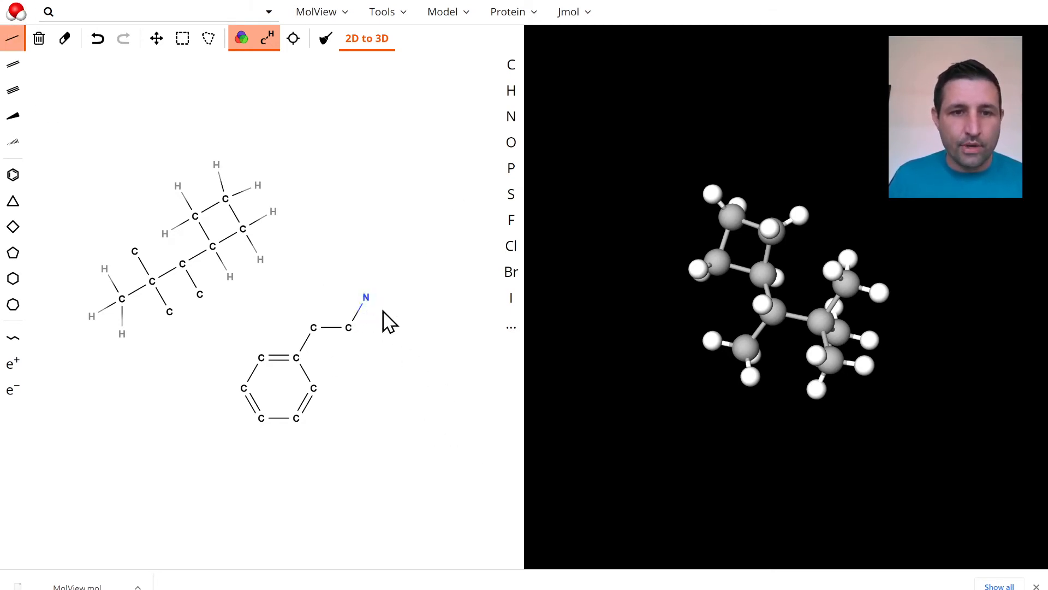
{"action": "left_click", "coordinate": [366, 265]}
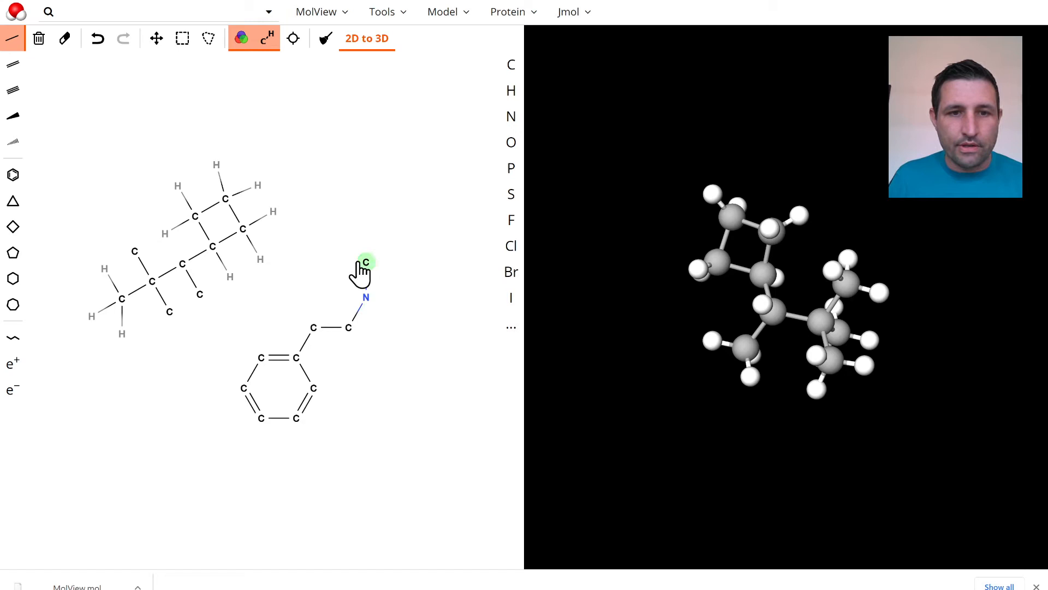
{"action": "left_click", "coordinate": [377, 301]}
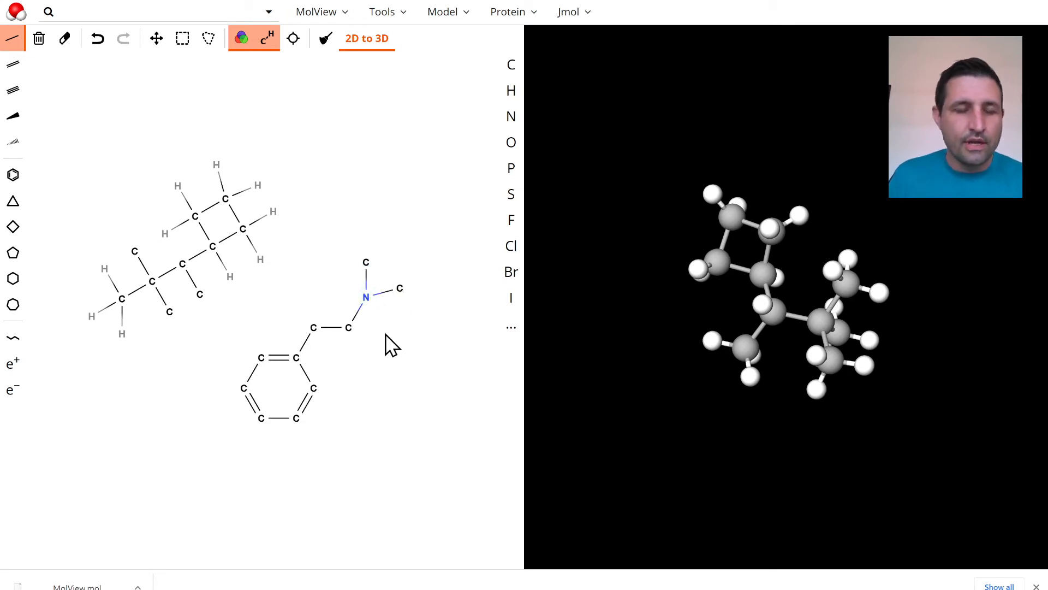
{"action": "left_click", "coordinate": [511, 92]}
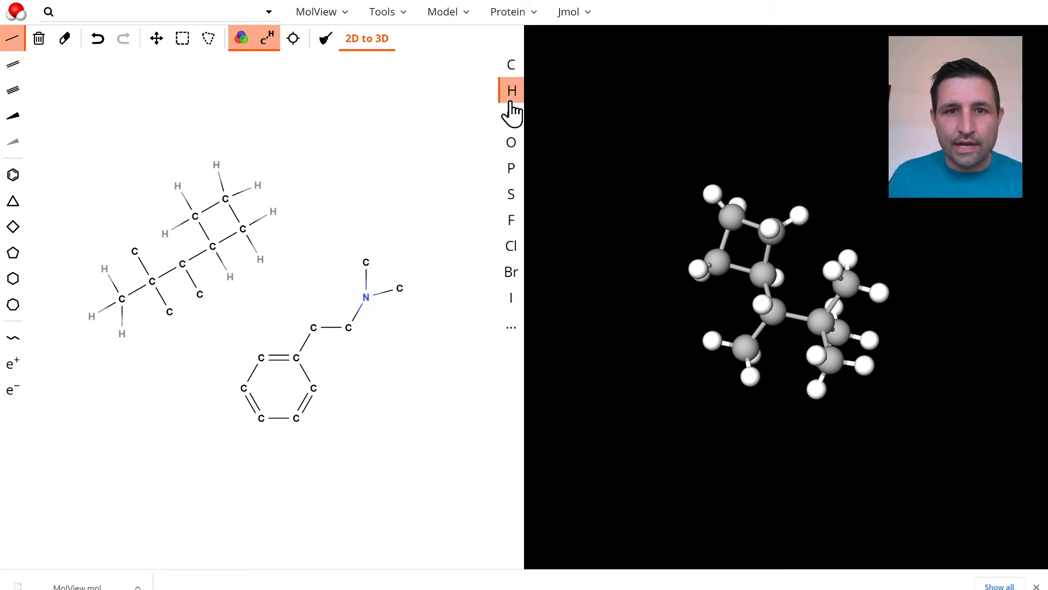
{"action": "left_click", "coordinate": [366, 263]}
{"action": "left_click", "coordinate": [400, 288]}
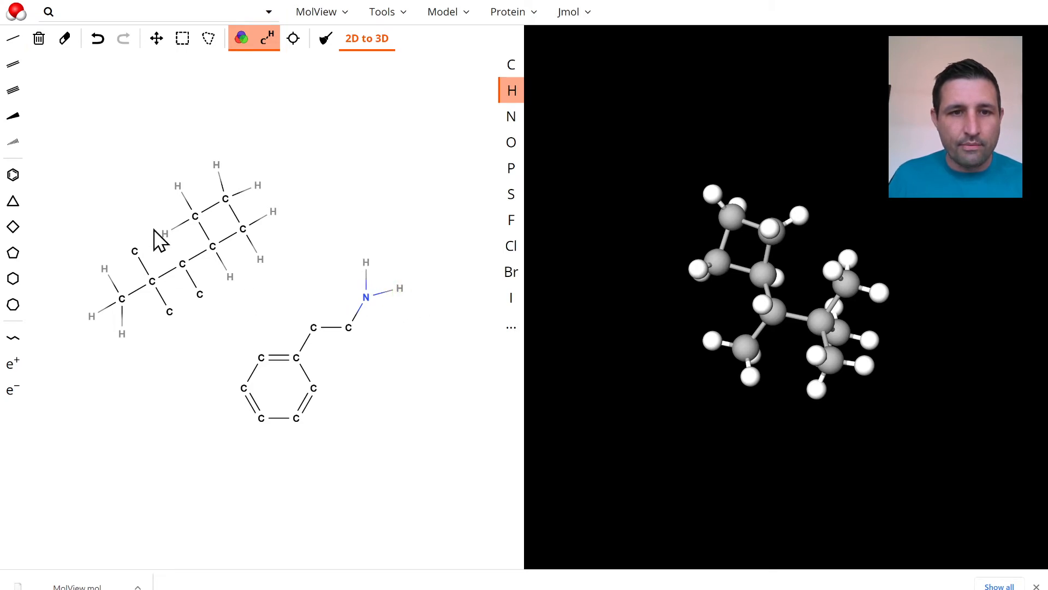
Add two single bonds to each side-chain carbon between the benzene ring and the nitrogen, undoing the surplus bond
{"action": "left_click", "coordinate": [7, 48]}
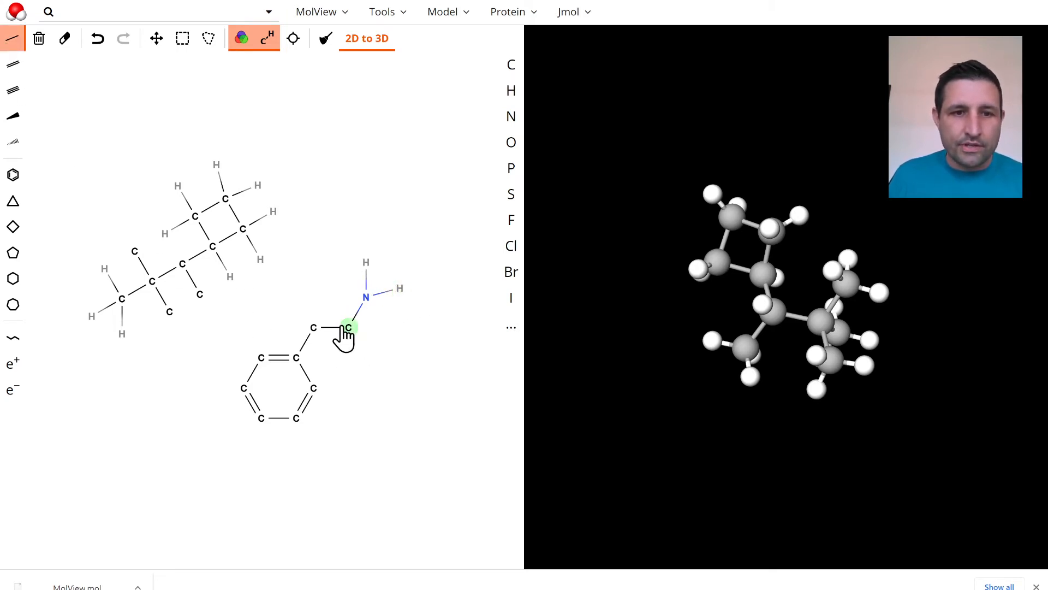
{"action": "left_click", "coordinate": [316, 328]}
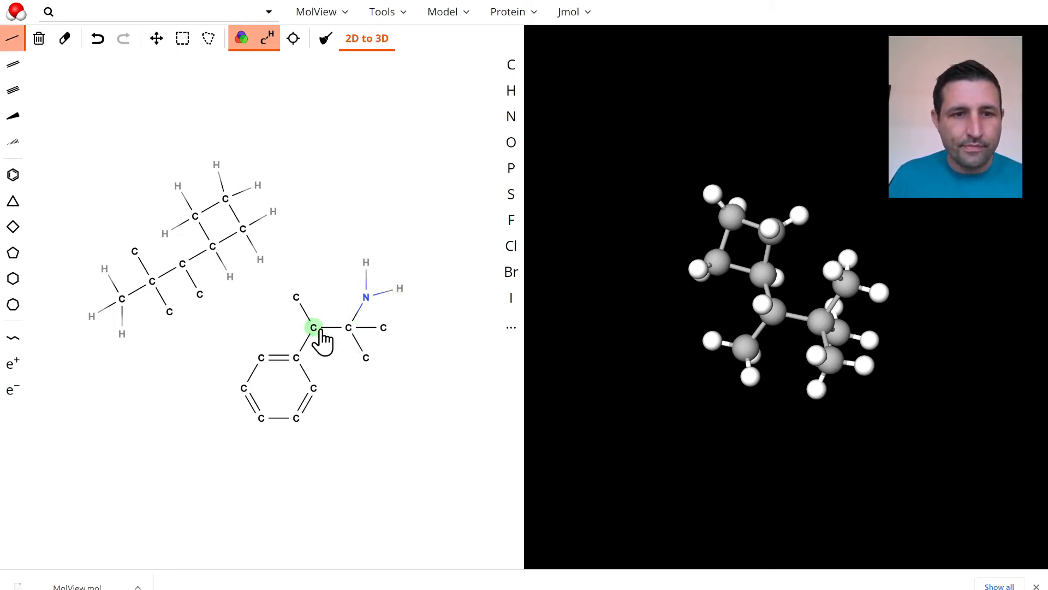
{"action": "left_click", "coordinate": [316, 328]}
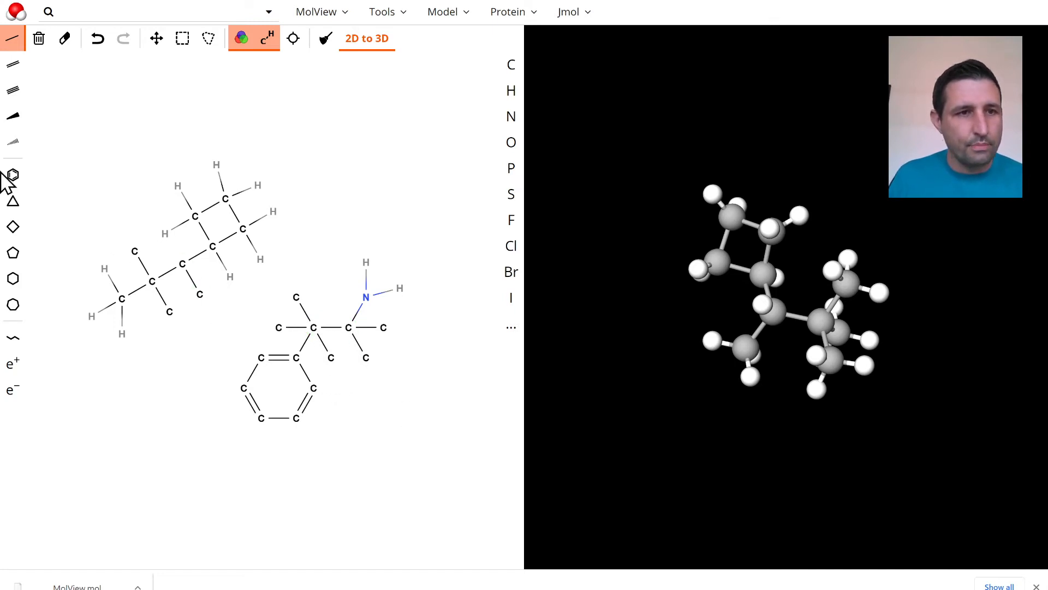
{"action": "key", "text": "ctrl+z"}
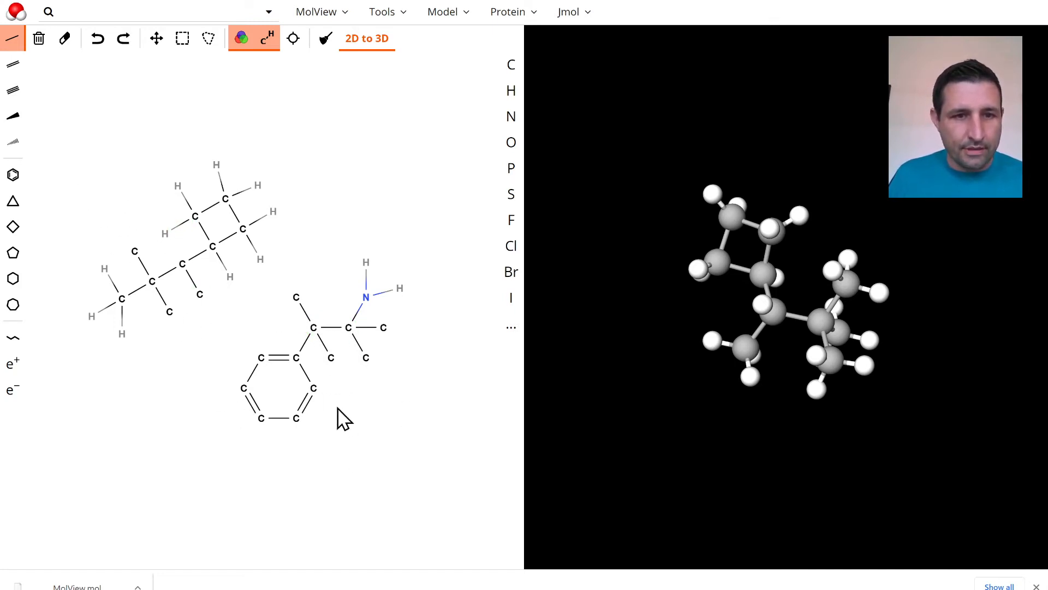
Add an outward single bond to each of the benzene ring's five unsubstituted carbons
{"action": "left_click", "coordinate": [316, 390]}
{"action": "left_click", "coordinate": [297, 419]}
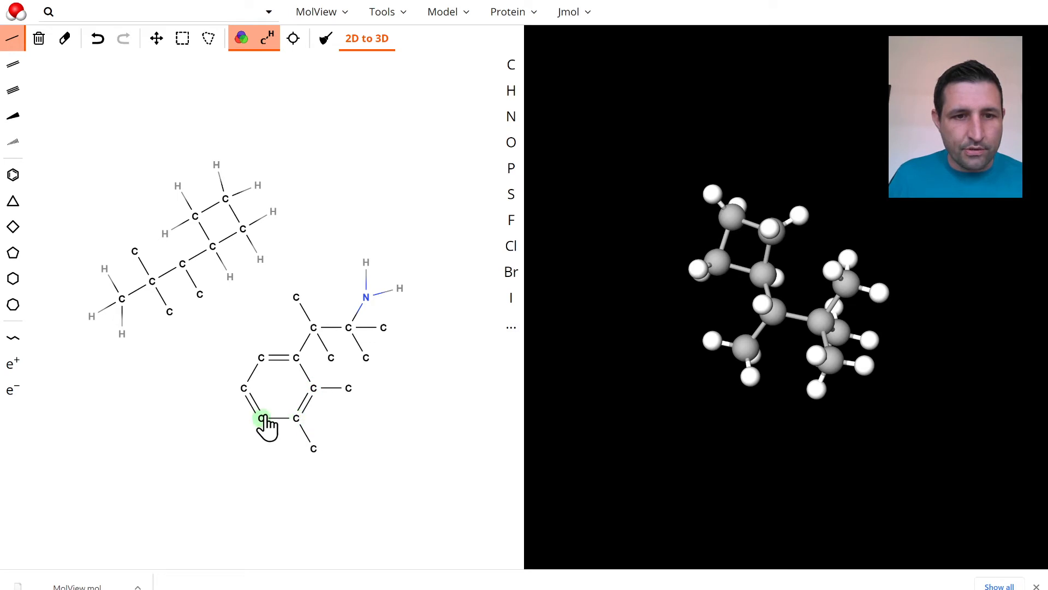
{"action": "left_click", "coordinate": [261, 420]}
{"action": "left_click", "coordinate": [244, 389]}
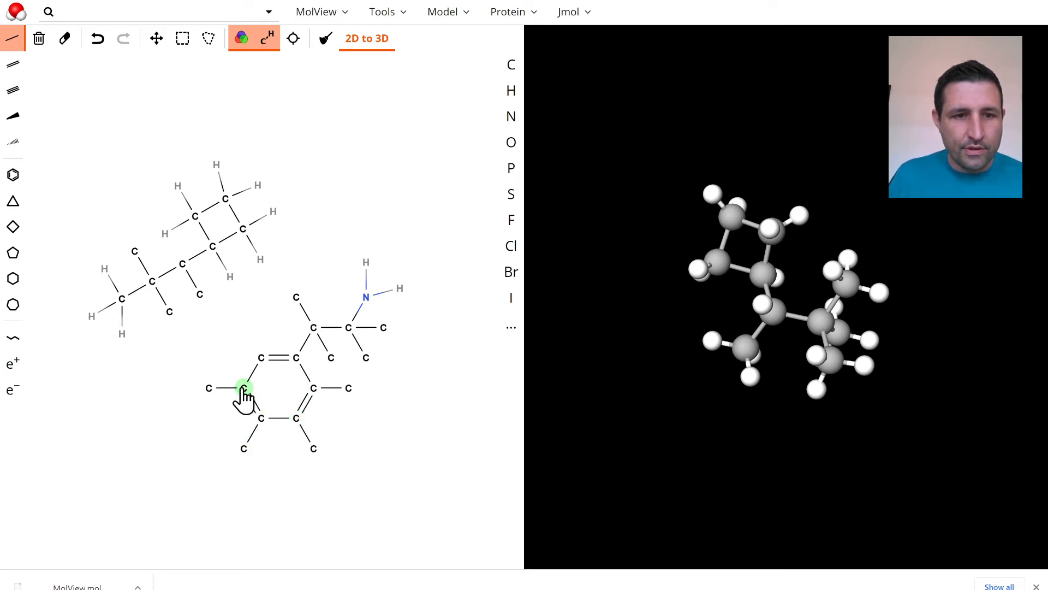
{"action": "left_click", "coordinate": [261, 358]}
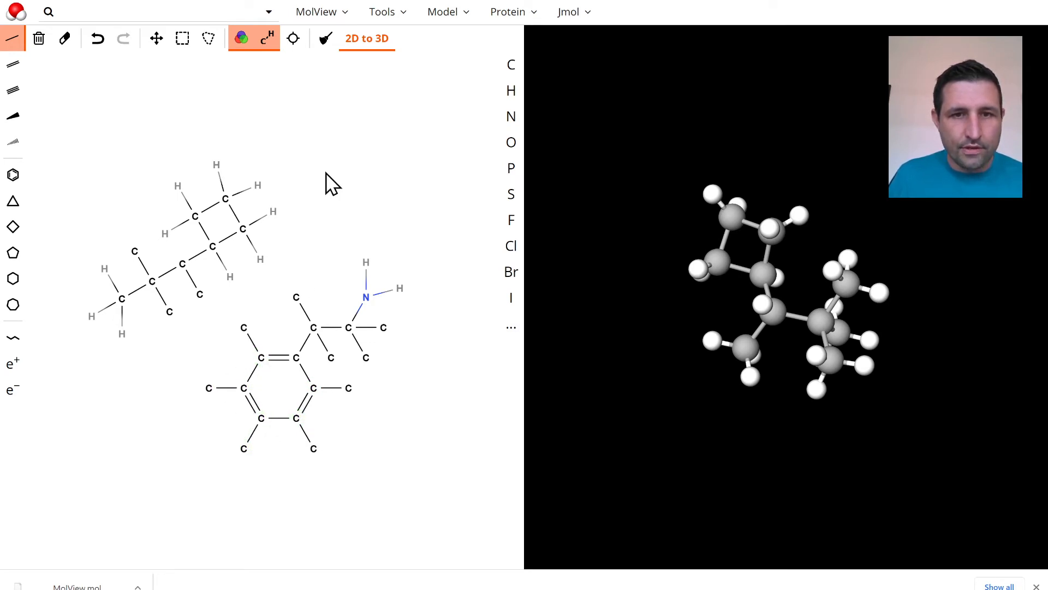
Change the five outer atoms bonded to the benzene ring's unsubstituted positions to hydrogen
{"action": "left_click", "coordinate": [507, 90]}
{"action": "left_click", "coordinate": [244, 328]}
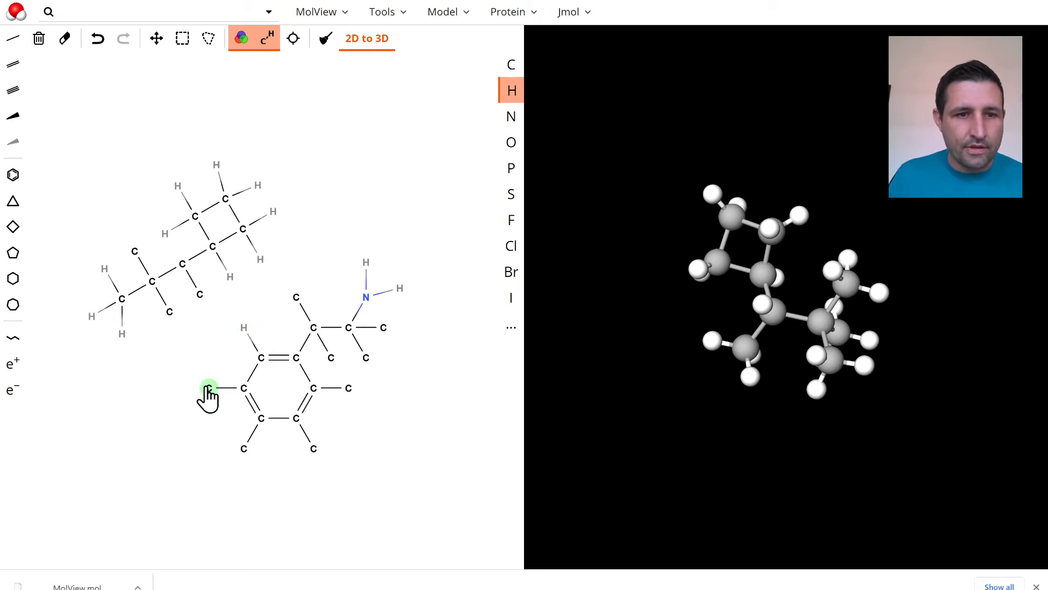
{"action": "left_click", "coordinate": [209, 388]}
{"action": "left_click", "coordinate": [244, 447]}
{"action": "left_click", "coordinate": [310, 451]}
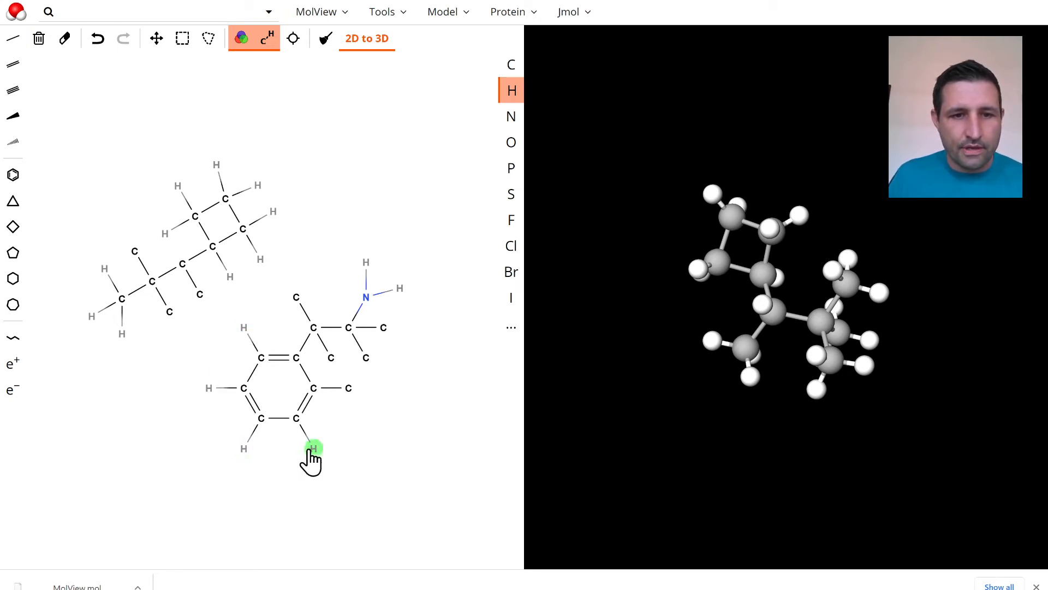
{"action": "left_click", "coordinate": [347, 390]}
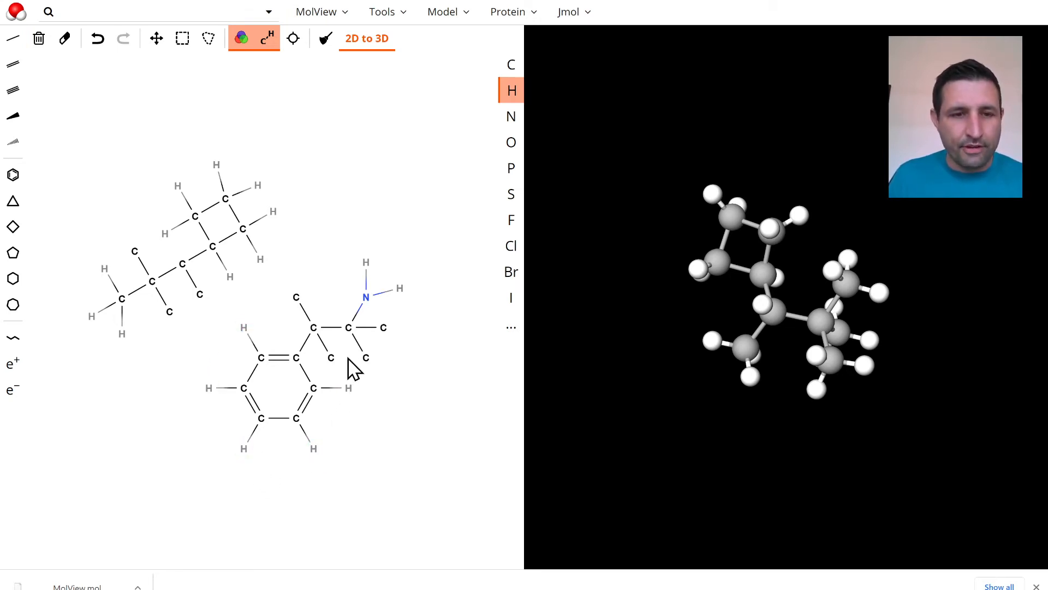
Change the four end atoms on the two side-chain carbons between the benzene ring and the nitrogen to hydrogen
{"action": "left_click", "coordinate": [330, 360]}
{"action": "left_click", "coordinate": [295, 300]}
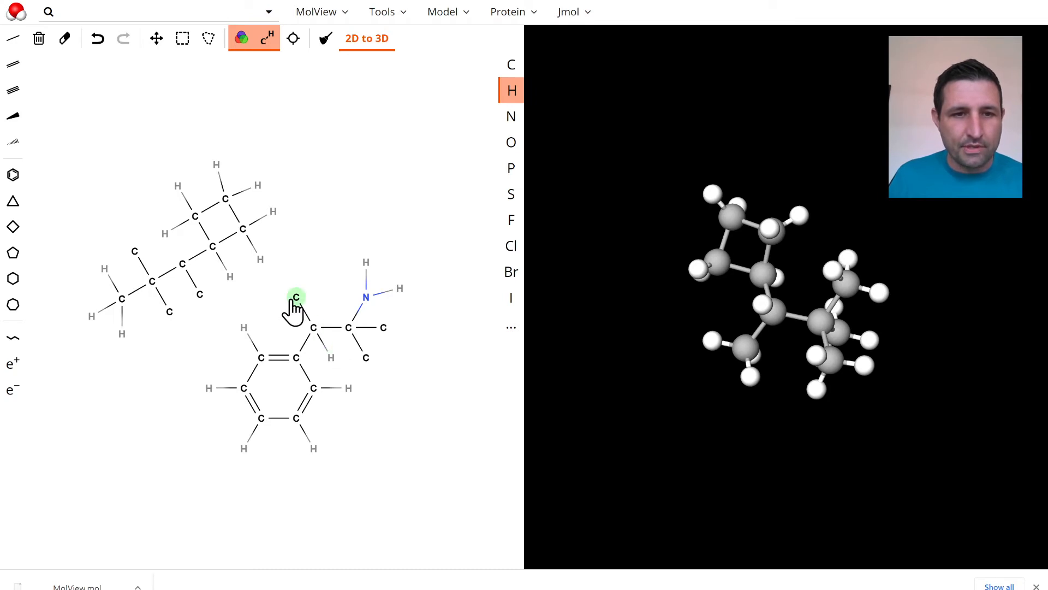
{"action": "left_click", "coordinate": [365, 359]}
{"action": "left_click", "coordinate": [382, 329]}
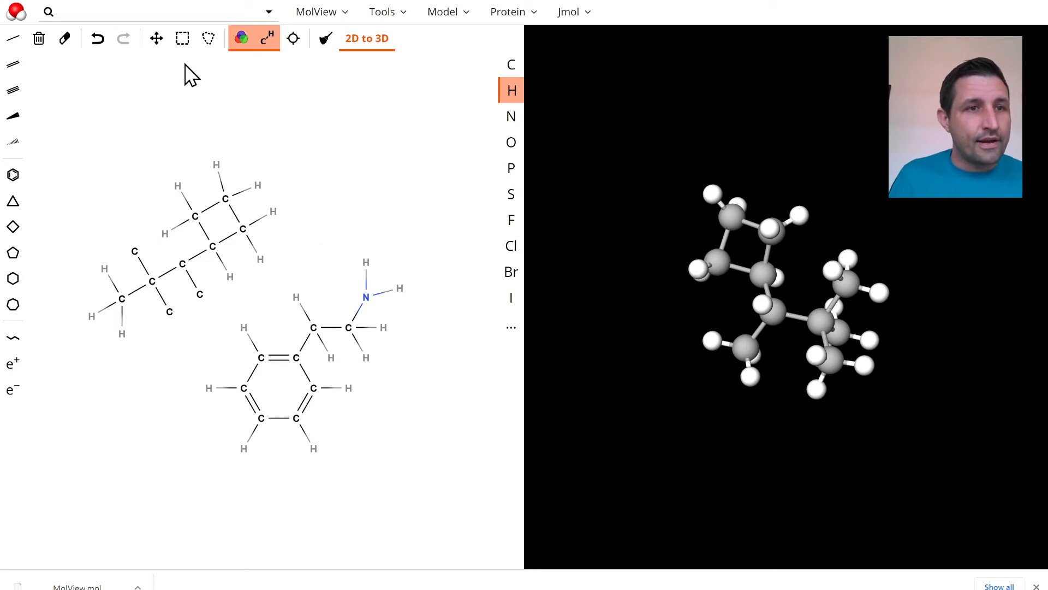
Delete the whole cyclobutane-containing molecule from the sketch, keeping the benzene ring with the ethylamine chain
{"action": "left_click", "coordinate": [185, 42]}
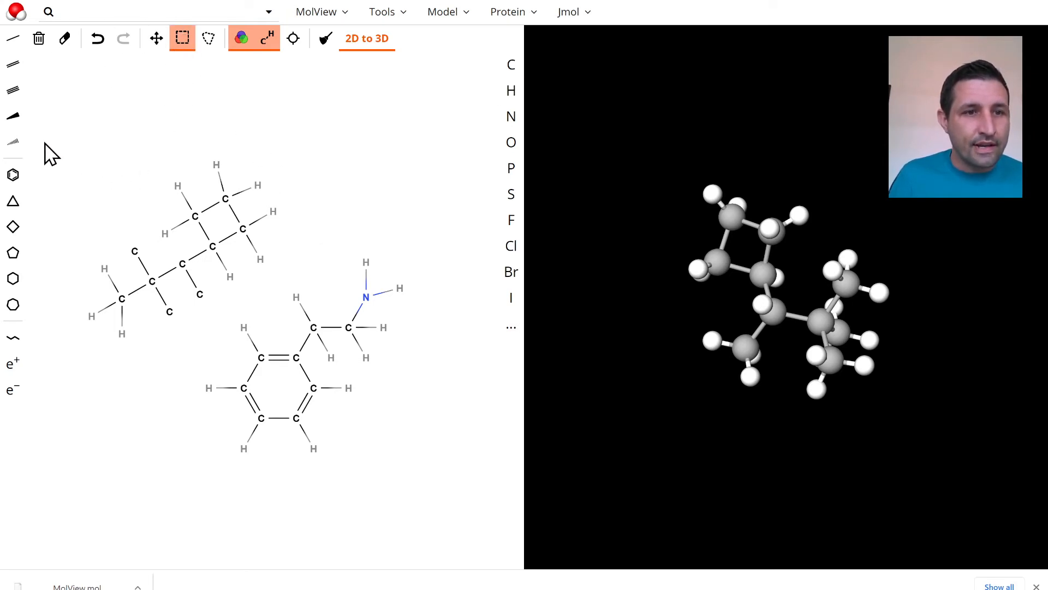
{"action": "left_click_drag", "start_coordinate": [47, 142], "coordinate": [278, 290]}
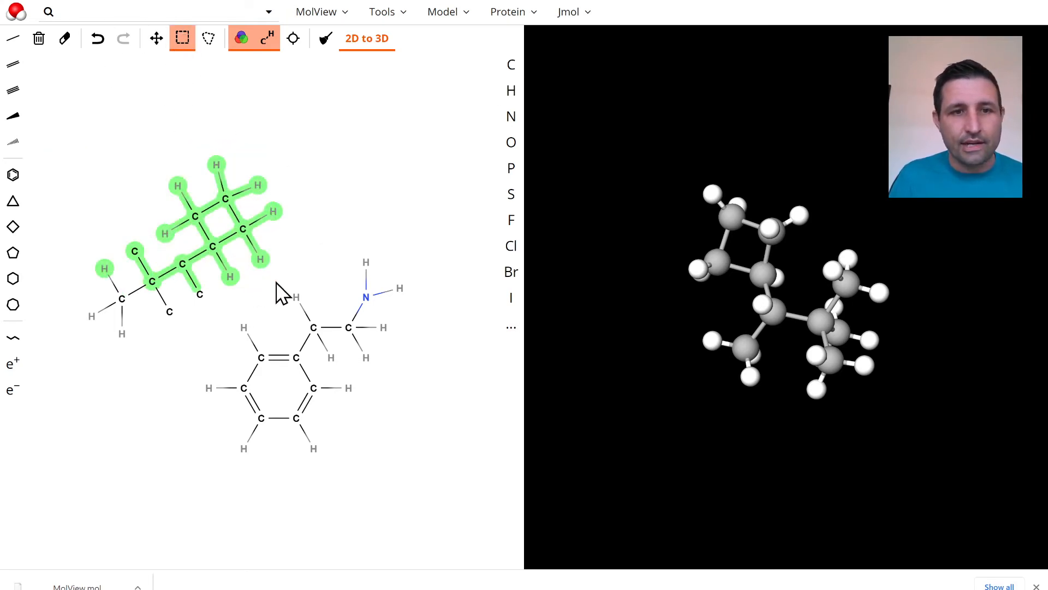
{"action": "key", "text": "Delete"}
{"action": "left_click_drag", "start_coordinate": [76, 259], "coordinate": [214, 356]}
{"action": "key", "text": "Delete"}
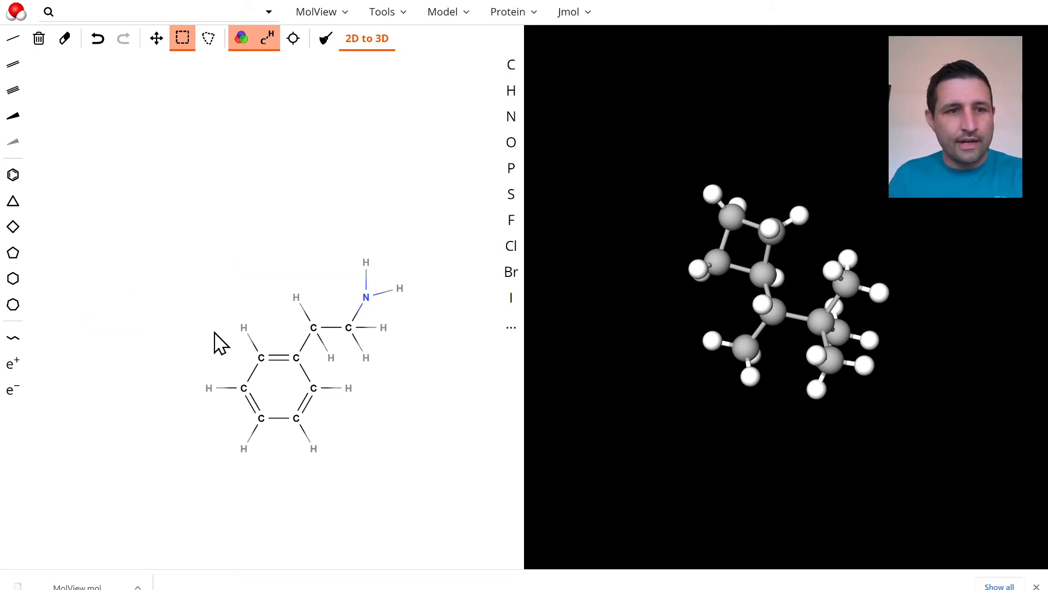
Convert the sketched benzene-ethylamine molecule to a 3D model and rotate it to view its shape
{"action": "left_click", "coordinate": [361, 39]}
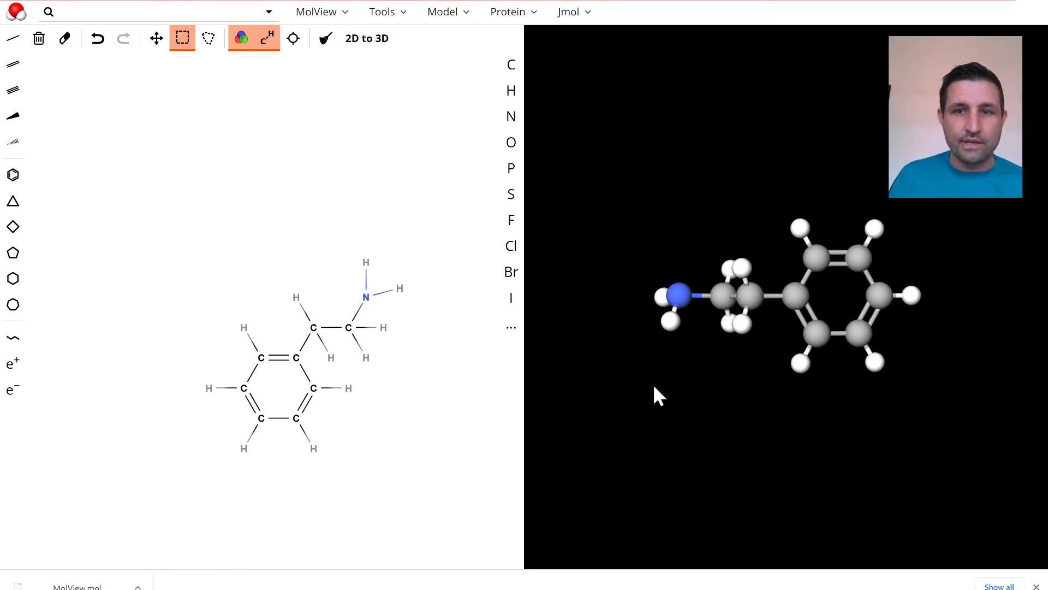
{"action": "mouse_move", "coordinate": [753, 398]}
{"action": "left_mouse_down"}
{"action": "mouse_move", "coordinate": [807, 265]}
{"action": "mouse_move", "coordinate": [763, 377]}
{"action": "mouse_move", "coordinate": [772, 109]}
{"action": "mouse_move", "coordinate": [771, 309]}
{"action": "mouse_move", "coordinate": [784, 115]}
{"action": "mouse_move", "coordinate": [739, 269]}
{"action": "mouse_move", "coordinate": [831, 362]}
{"action": "mouse_move", "coordinate": [794, 217]}
{"action": "mouse_move", "coordinate": [670, 358]}
{"action": "mouse_move", "coordinate": [866, 393]}
{"action": "mouse_move", "coordinate": [810, 165]}
{"action": "mouse_move", "coordinate": [779, 359]}
{"action": "mouse_move", "coordinate": [655, 44]}
{"action": "mouse_move", "coordinate": [753, 356]}
{"action": "mouse_move", "coordinate": [748, 131]}
{"action": "mouse_move", "coordinate": [857, 299]}
{"action": "left_mouse_up"}
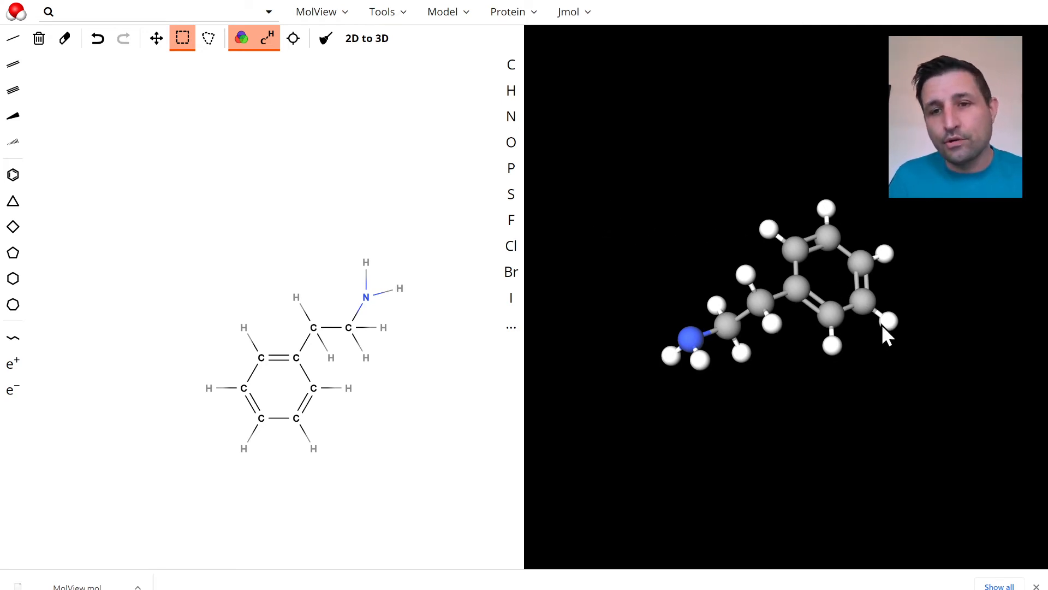
{"action": "left_click_drag", "start_coordinate": [862, 392], "coordinate": [962, 407]}
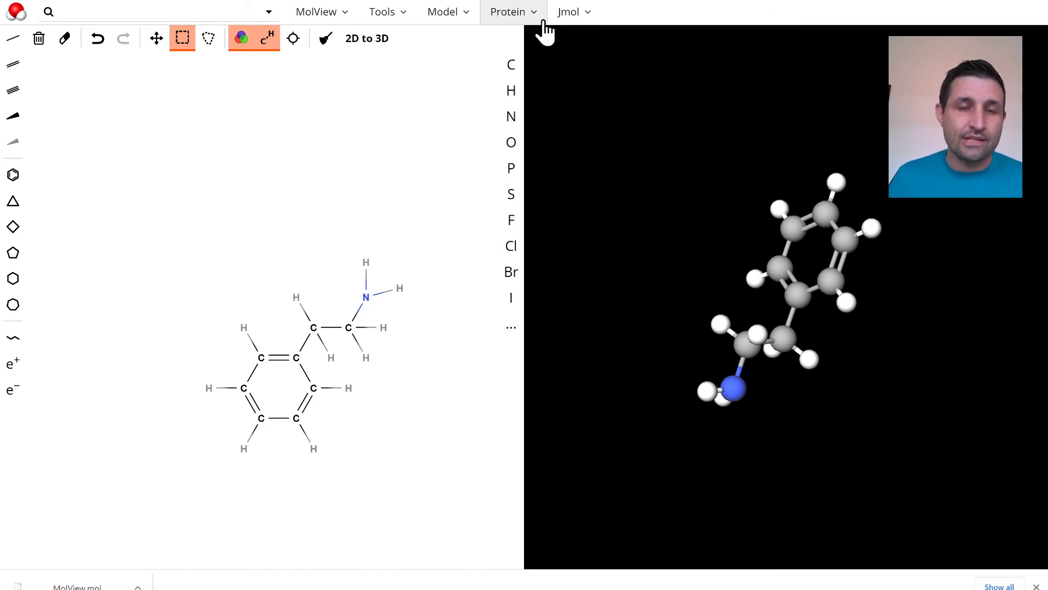
Show the 3D model as van der Waals Spheres and rotate it to view it from other sides
{"action": "left_click", "coordinate": [435, 17]}
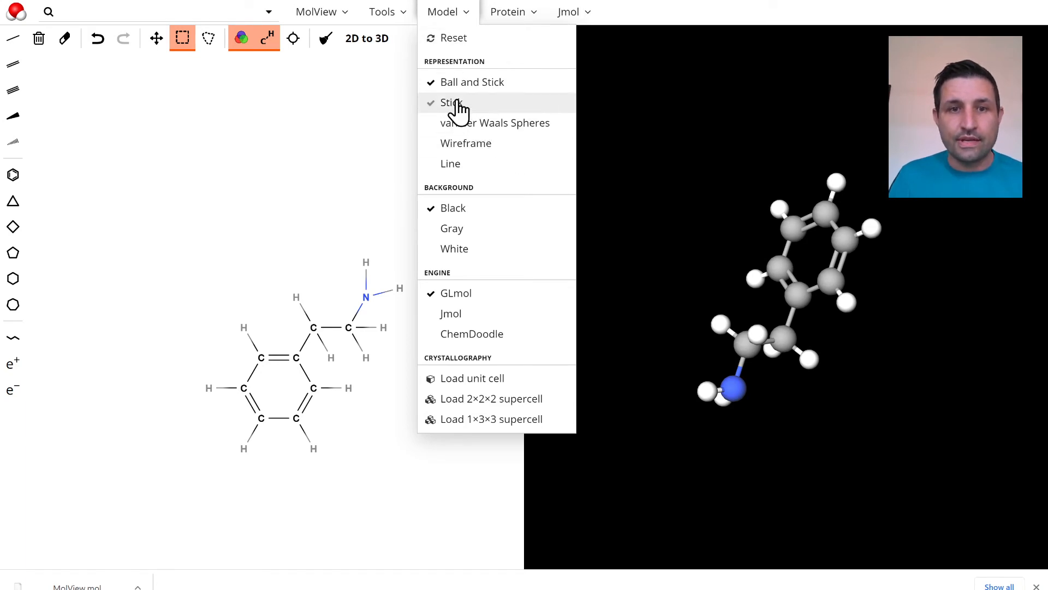
{"action": "left_click", "coordinate": [469, 125]}
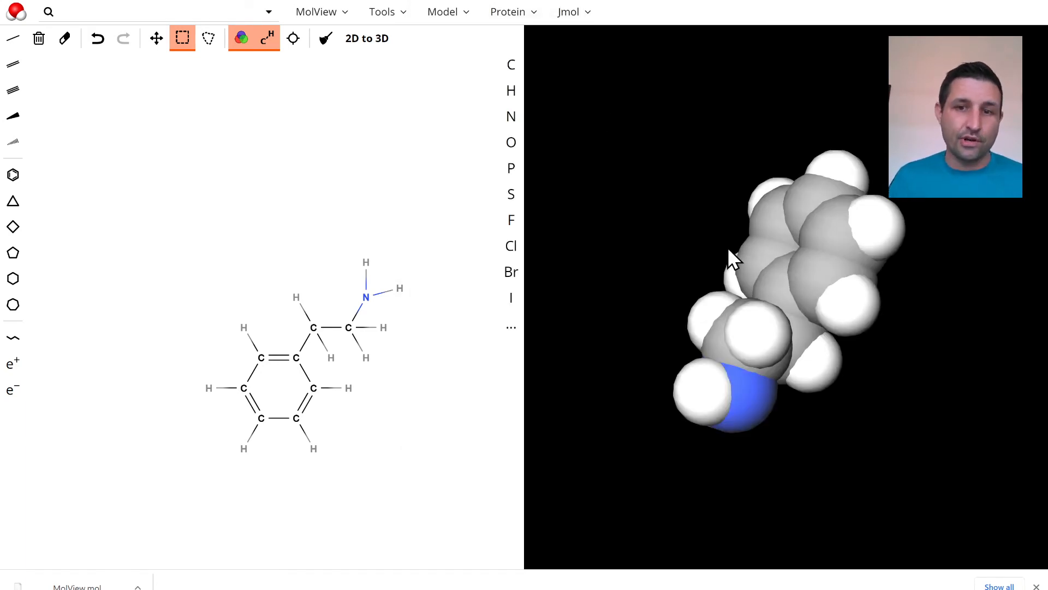
{"action": "left_click_drag", "start_coordinate": [681, 232], "coordinate": [713, 395]}
{"action": "left_click_drag", "start_coordinate": [775, 188], "coordinate": [702, 247]}
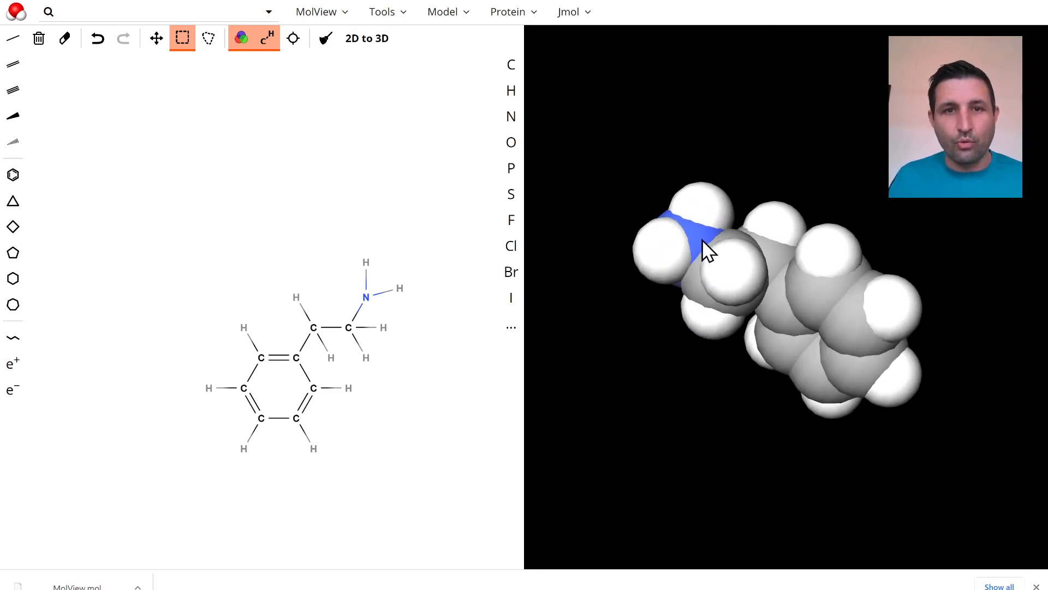
Calculate and display the overall dipole of the 3D molecule
{"action": "left_click", "coordinate": [586, 20]}
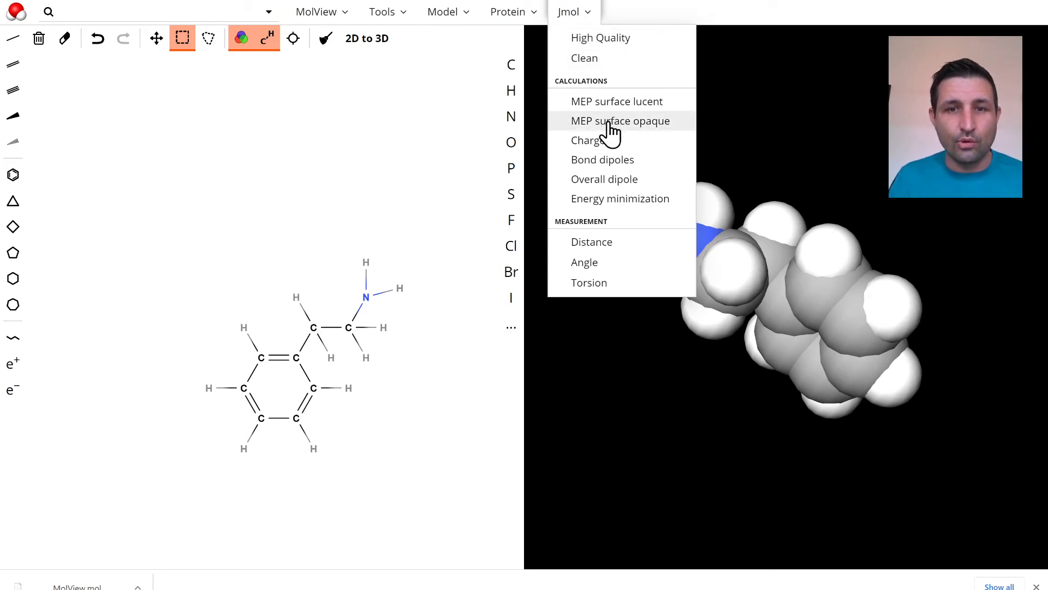
{"action": "left_click", "coordinate": [585, 265]}
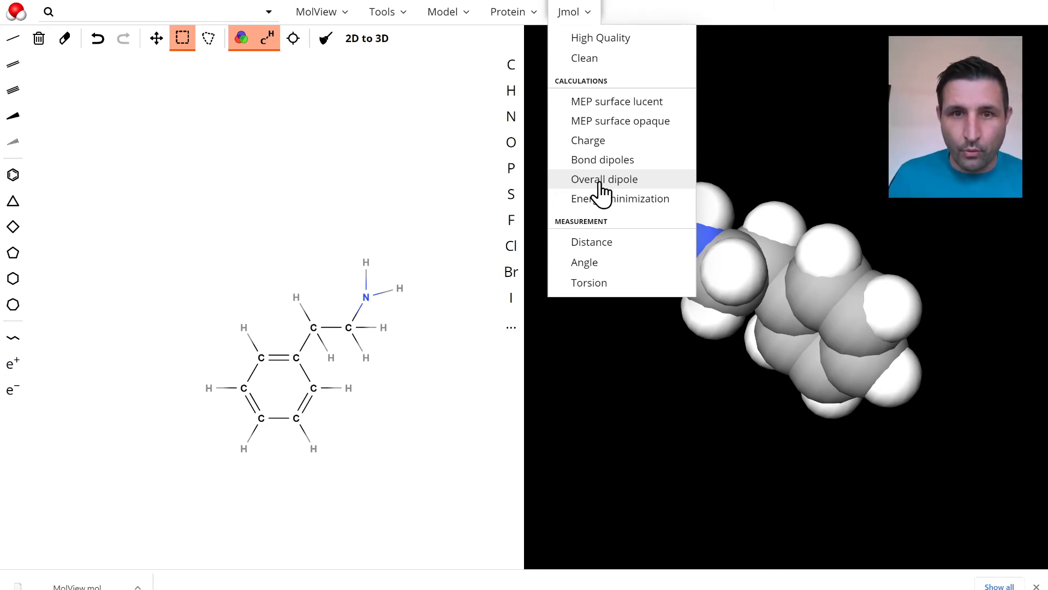
{"action": "left_click", "coordinate": [601, 180]}
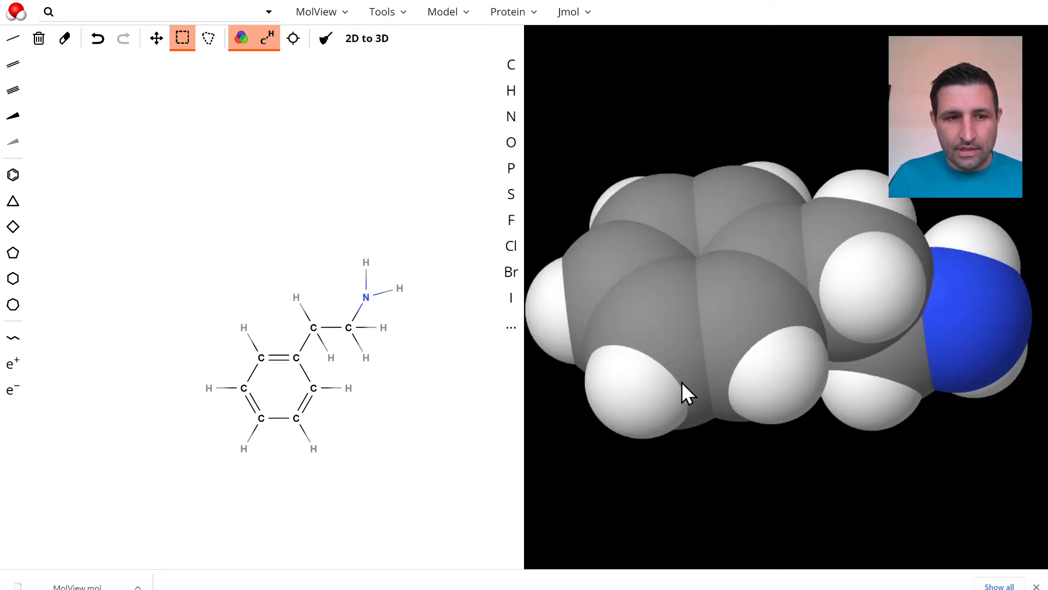
Switch the 3D model to the Ball and Stick representation and rotate it to examine the overall dipole arrow
{"action": "left_click", "coordinate": [570, 17]}
{"action": "left_click", "coordinate": [503, 17]}
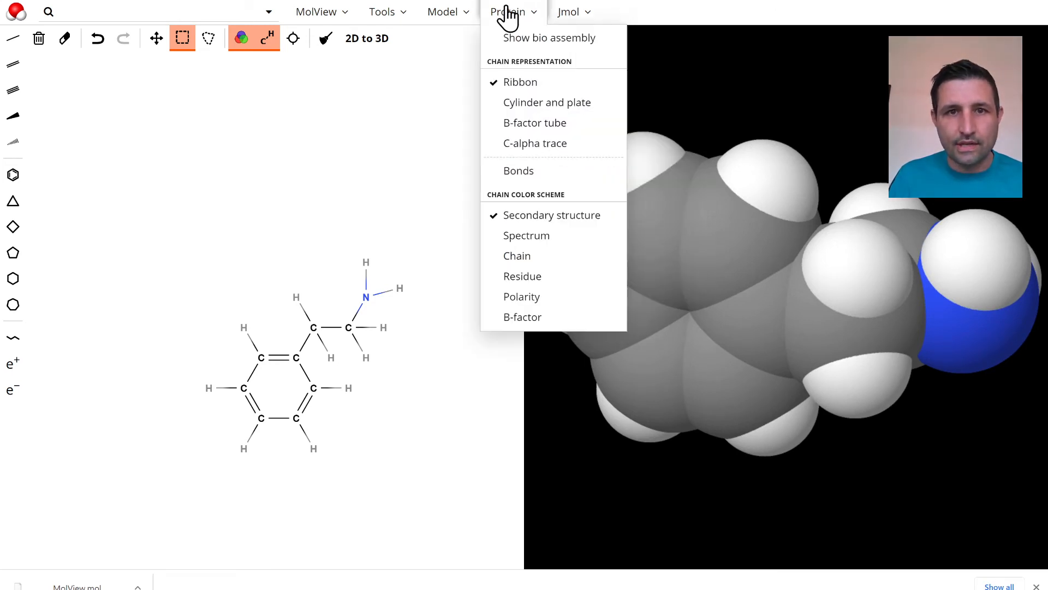
{"action": "left_click", "coordinate": [466, 16]}
{"action": "left_click", "coordinate": [463, 101]}
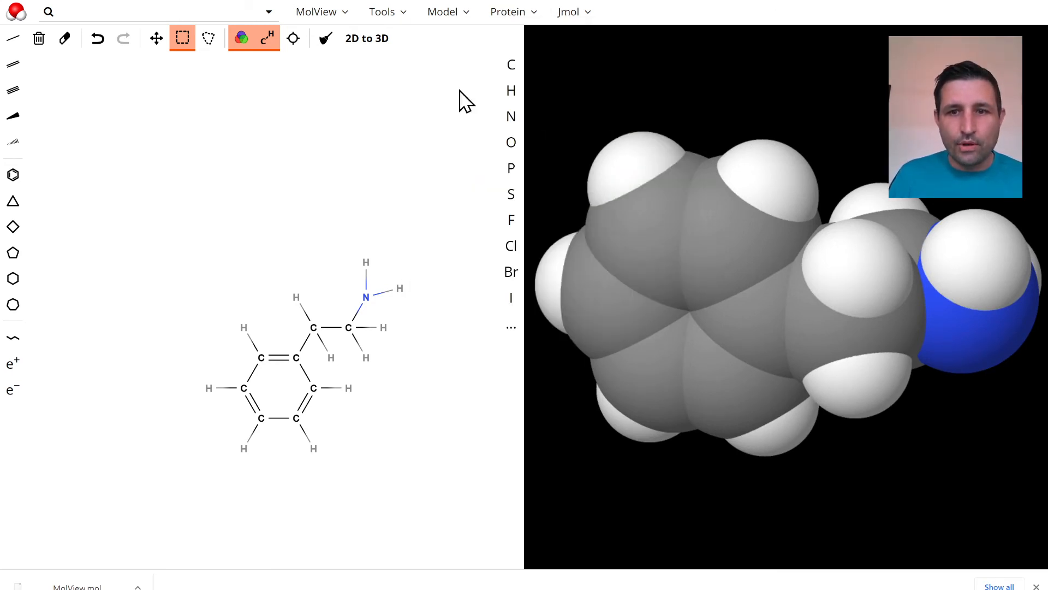
{"action": "left_click_drag", "start_coordinate": [794, 451], "coordinate": [832, 401]}
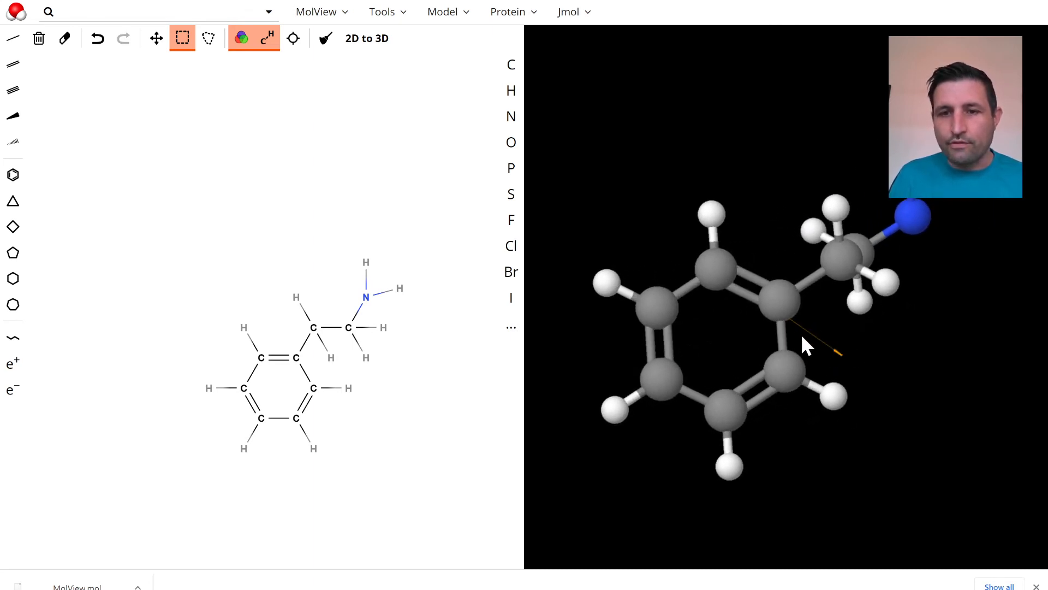
{"action": "left_click_drag", "start_coordinate": [865, 377], "coordinate": [675, 328]}
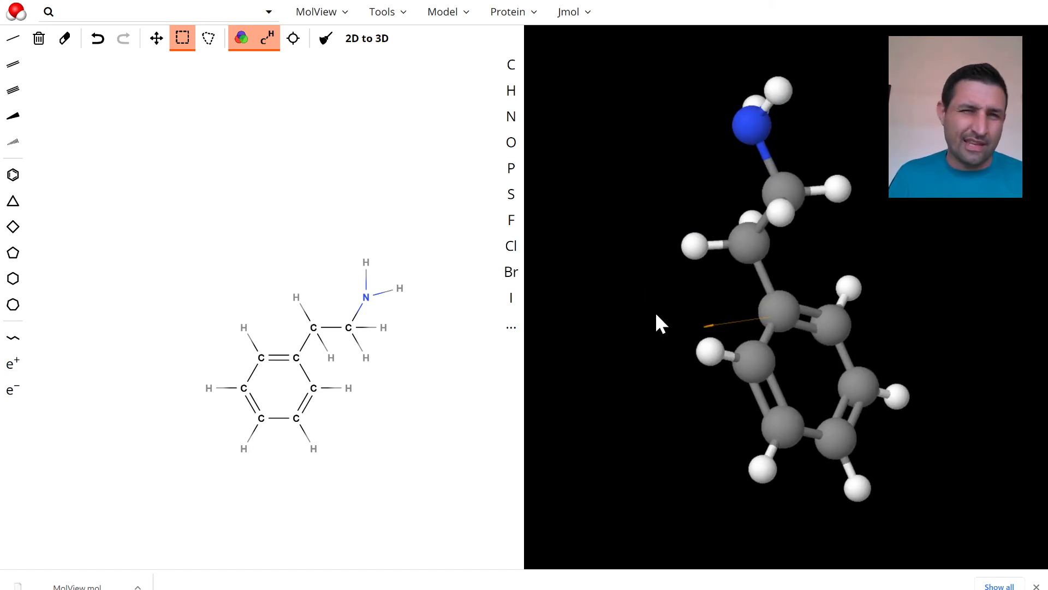
{"action": "left_click_drag", "start_coordinate": [607, 270], "coordinate": [720, 150]}
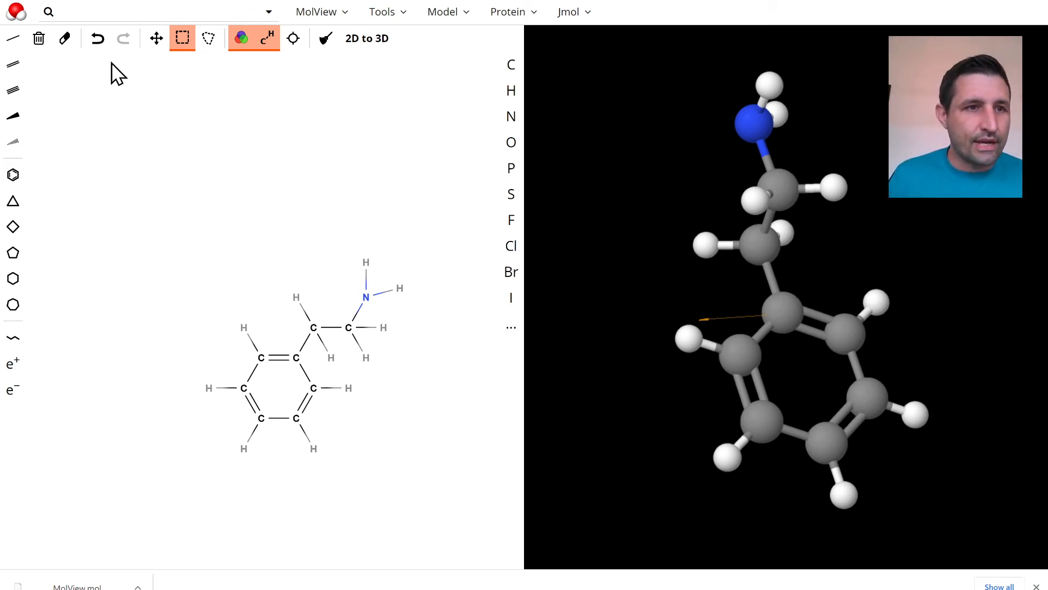
Change the two adjacent ring hydrogens farthest from the ethylamine chain to oxygen
{"action": "left_click", "coordinate": [512, 143]}
{"action": "left_click", "coordinate": [209, 388]}
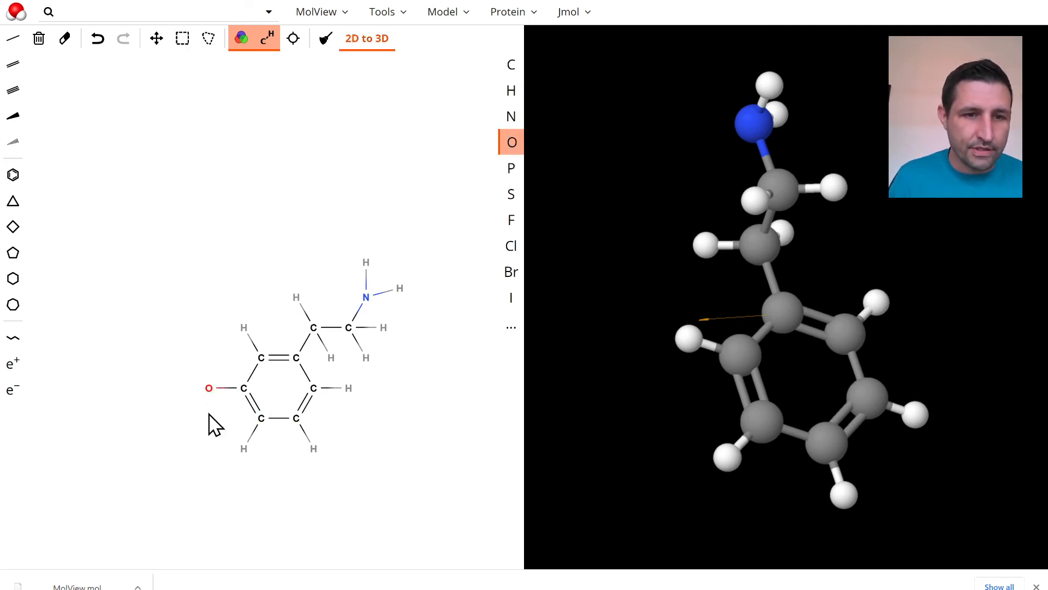
{"action": "left_click", "coordinate": [244, 452]}
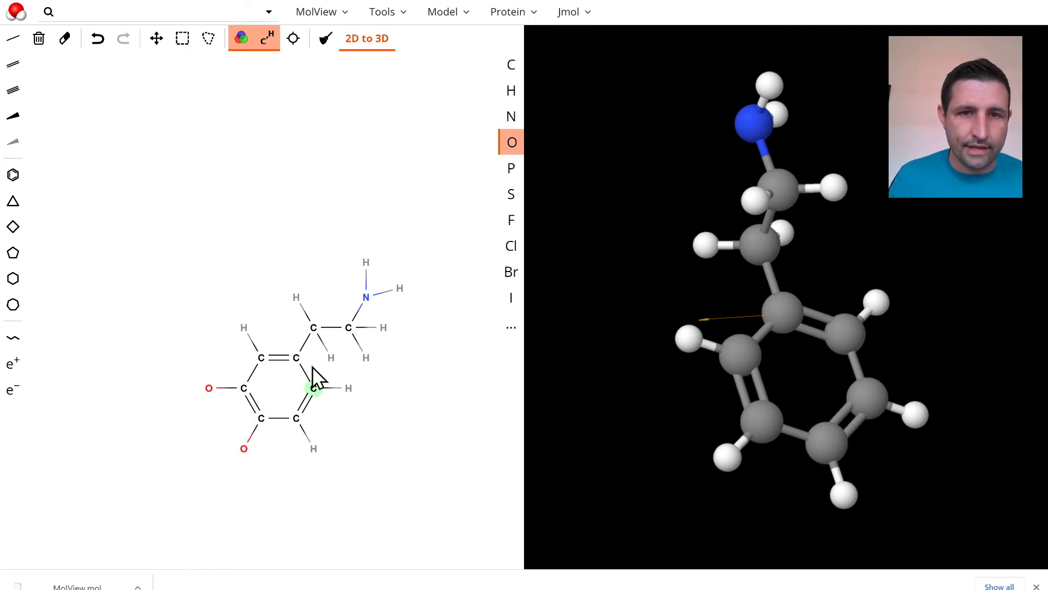
Add a single bond to each of the two oxygens and change the end atoms to hydrogen, forming hydroxyl groups
{"action": "left_click", "coordinate": [12, 39]}
{"action": "left_click", "coordinate": [198, 391]}
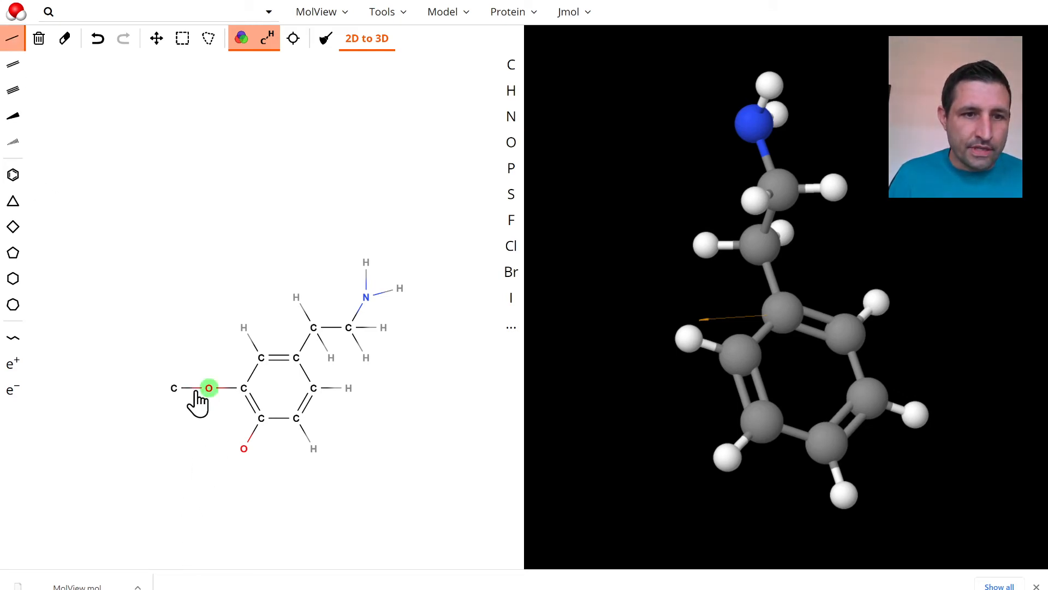
{"action": "left_click_drag", "start_coordinate": [196, 391], "coordinate": [193, 402]}
{"action": "left_click_drag", "start_coordinate": [243, 451], "coordinate": [208, 463]}
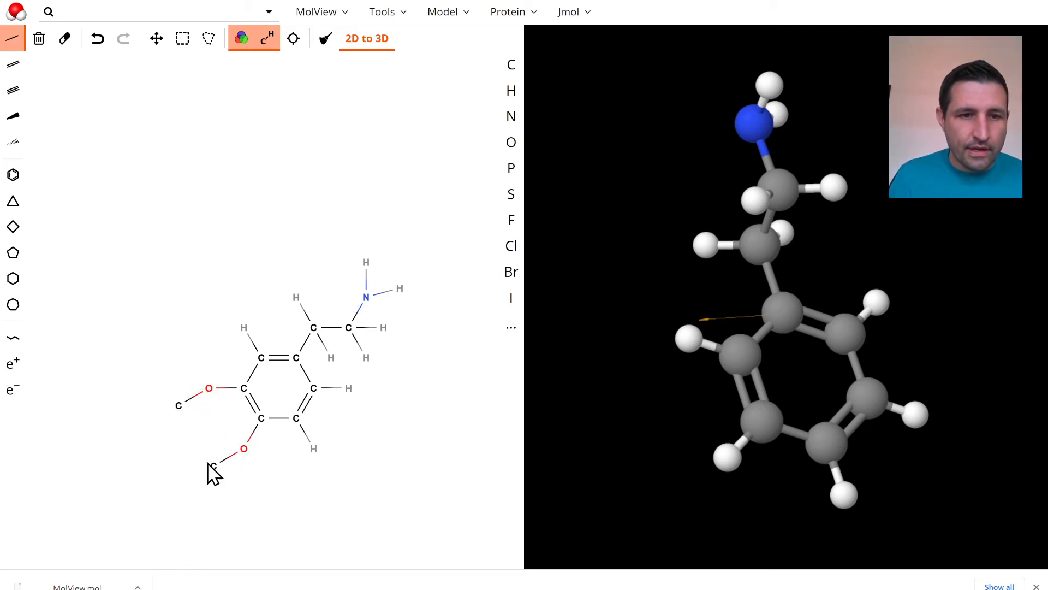
{"action": "left_click", "coordinate": [511, 90]}
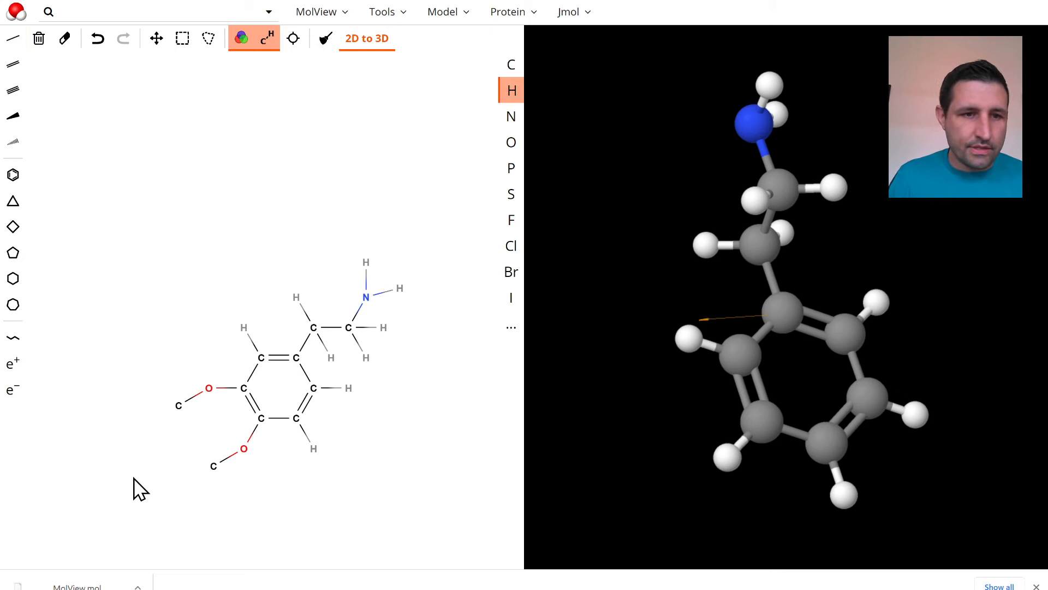
{"action": "left_click", "coordinate": [178, 406]}
{"action": "left_click", "coordinate": [214, 466]}
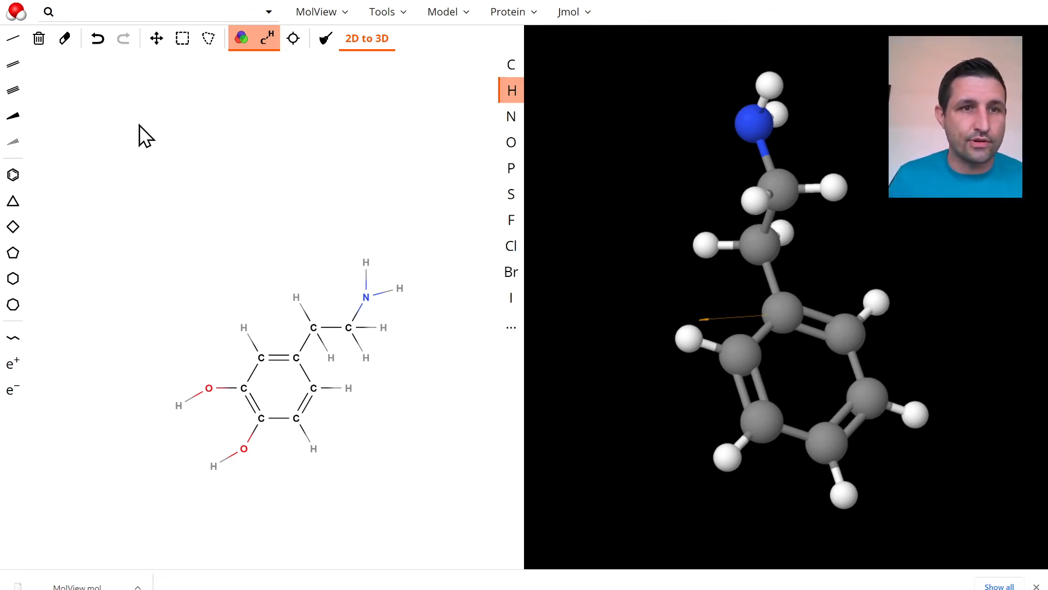
Delete the oxygen and hydrogen atoms of both hydroxyl groups from the benzene ring
{"action": "left_click", "coordinate": [208, 38]}
{"action": "mouse_move", "coordinate": [147, 377]}
{"action": "left_mouse_down"}
{"action": "mouse_move", "coordinate": [227, 463]}
{"action": "mouse_move", "coordinate": [273, 484]}
{"action": "left_mouse_up"}
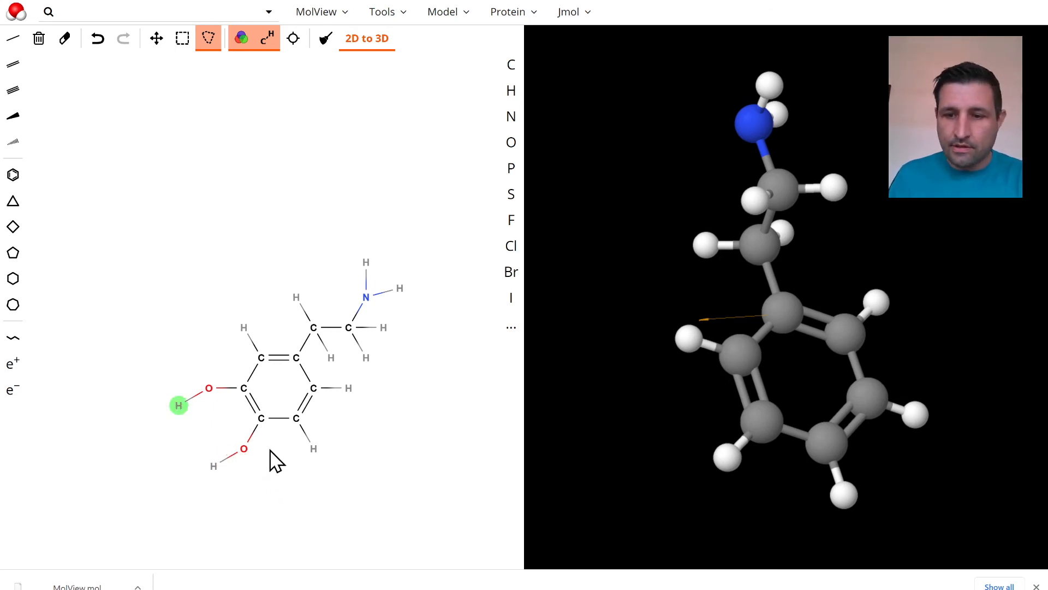
{"action": "left_click", "coordinate": [244, 450]}
{"action": "key", "text": "Delete"}
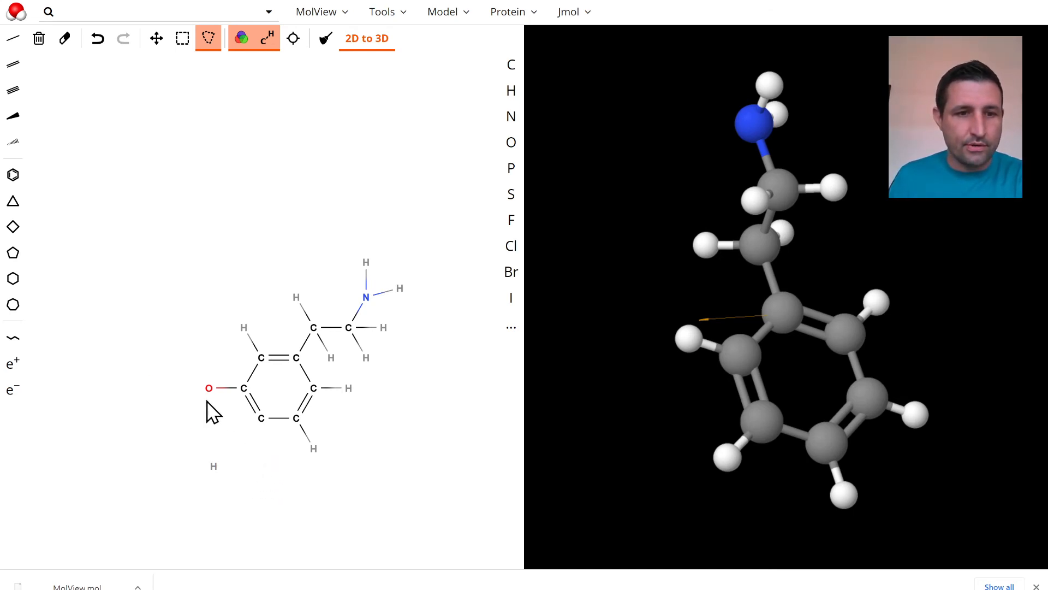
{"action": "key", "text": "Delete"}
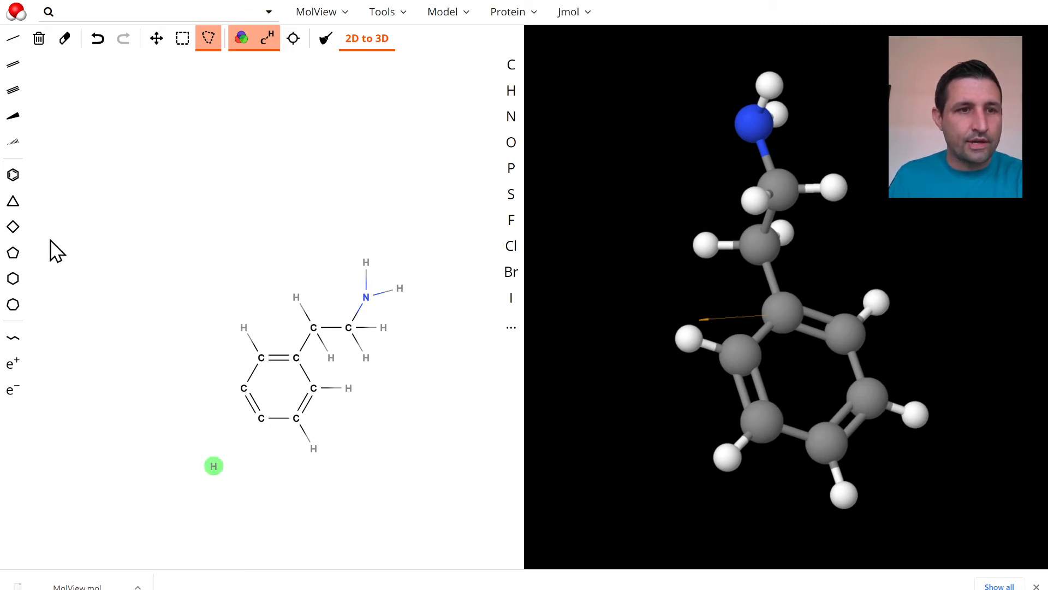
{"action": "left_click", "coordinate": [12, 40]}
{"action": "key", "text": "Delete"}
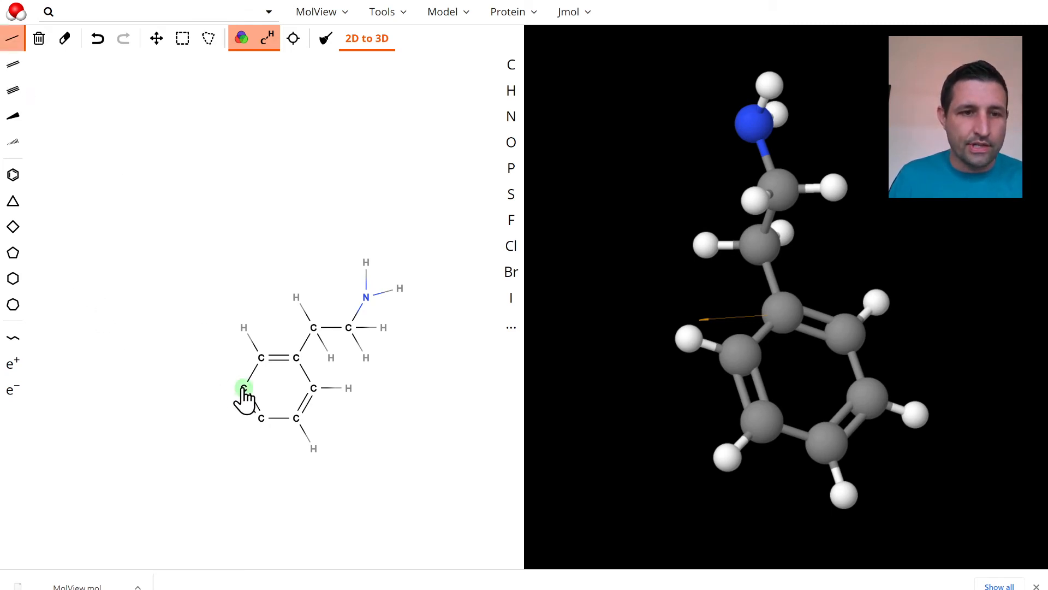
Add a single bond to each of the two bare ring carbons and change the end atoms to hydrogen
{"action": "left_click", "coordinate": [244, 390]}
{"action": "left_click", "coordinate": [261, 419]}
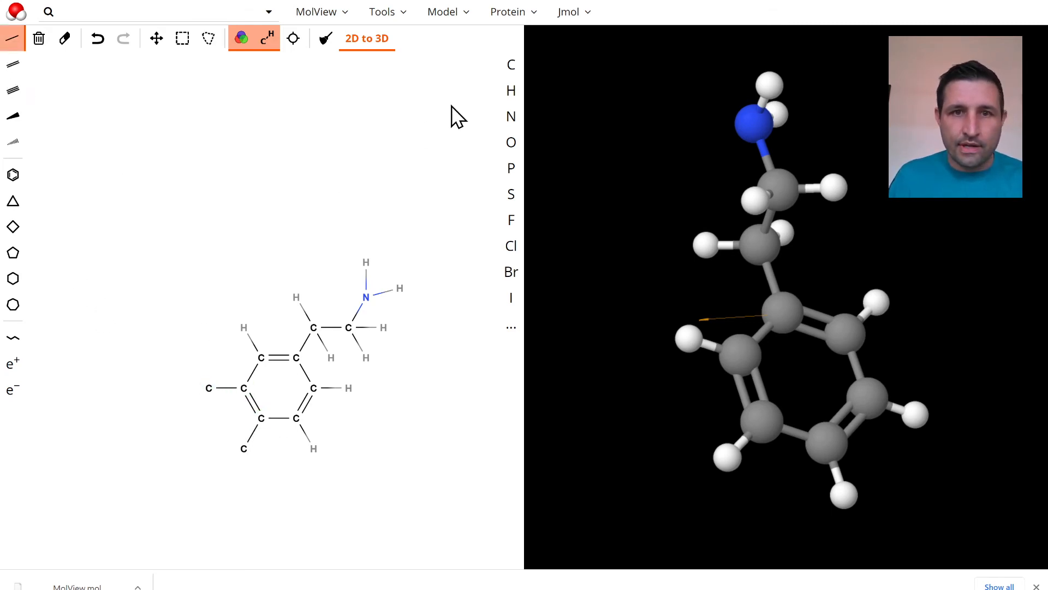
{"action": "left_click", "coordinate": [511, 92]}
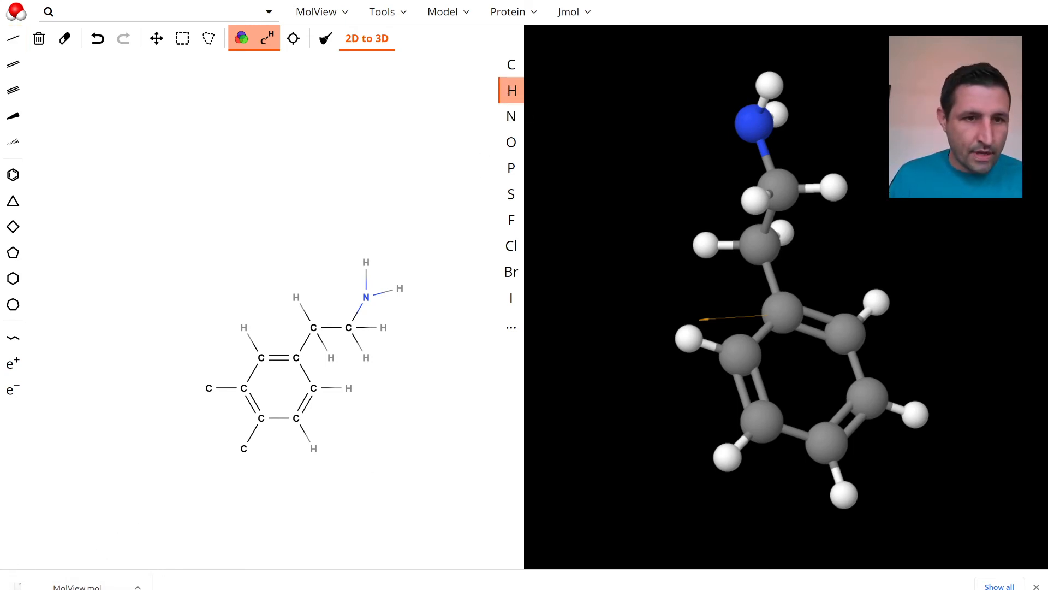
{"action": "left_click", "coordinate": [208, 389]}
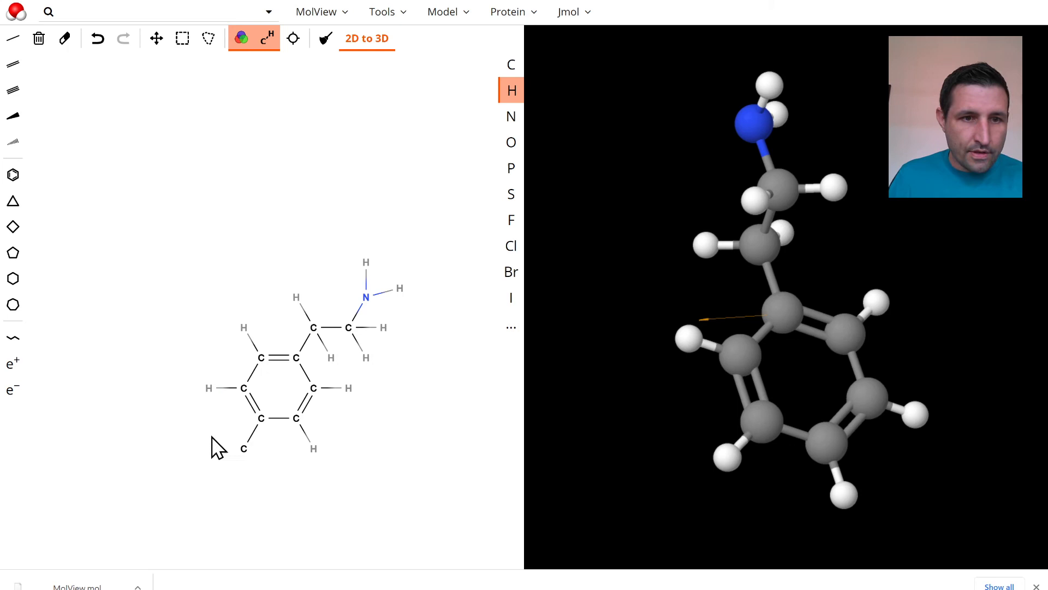
{"action": "left_click", "coordinate": [244, 456]}
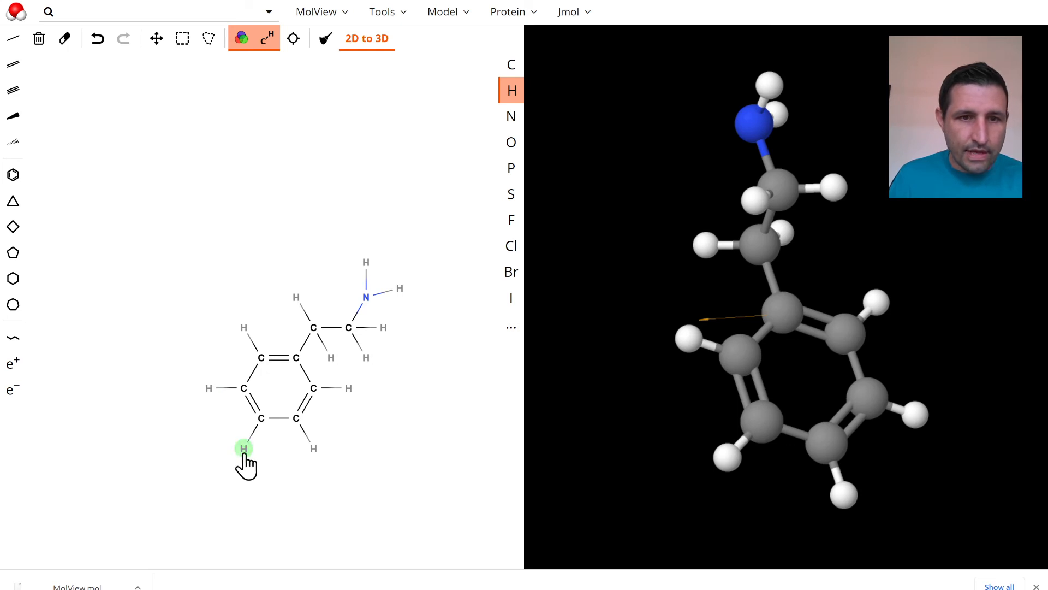
Replace one hydrogen on the side-chain carbon next to the nitrogen with carbon, and change it back to hydrogen
{"action": "left_click", "coordinate": [513, 67]}
{"action": "left_click", "coordinate": [366, 360]}
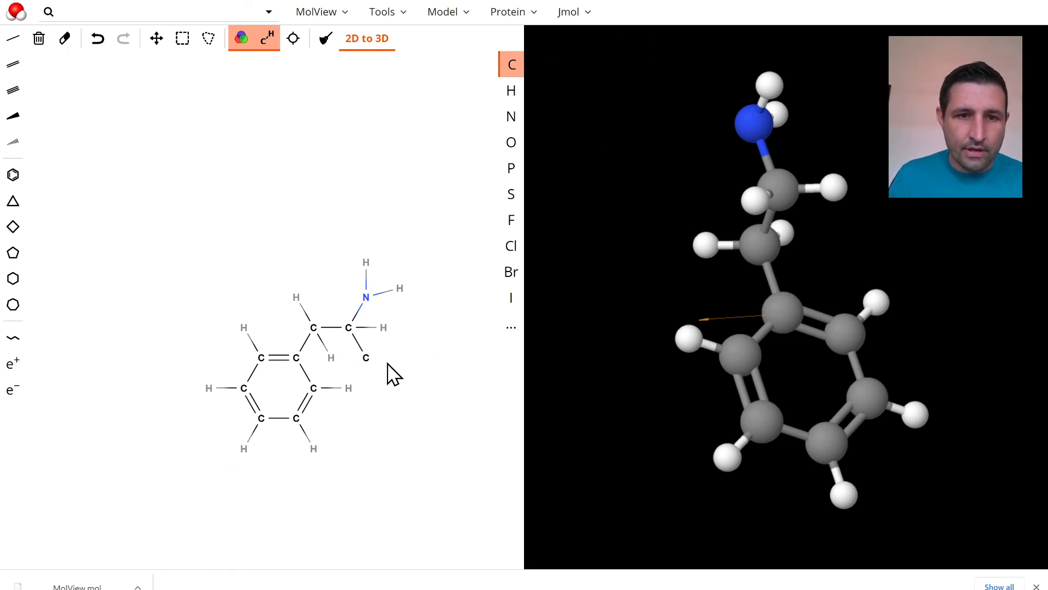
{"action": "left_click", "coordinate": [511, 91]}
{"action": "left_click", "coordinate": [368, 360]}
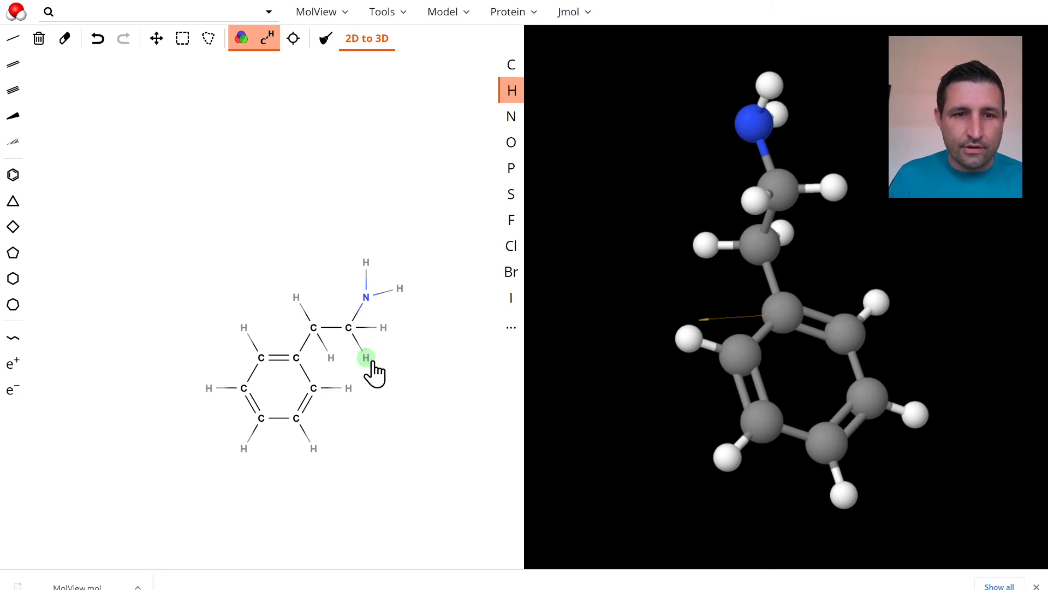
Replace one hydrogen on the side-chain carbon next to the nitrogen with carbon
{"action": "left_click", "coordinate": [512, 66]}
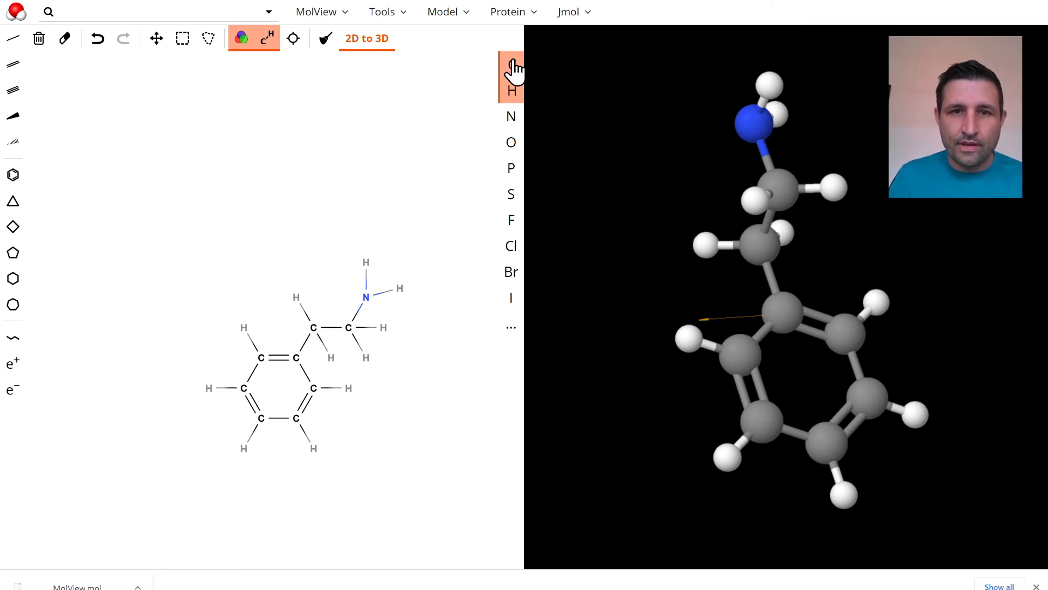
{"action": "left_click", "coordinate": [367, 360]}
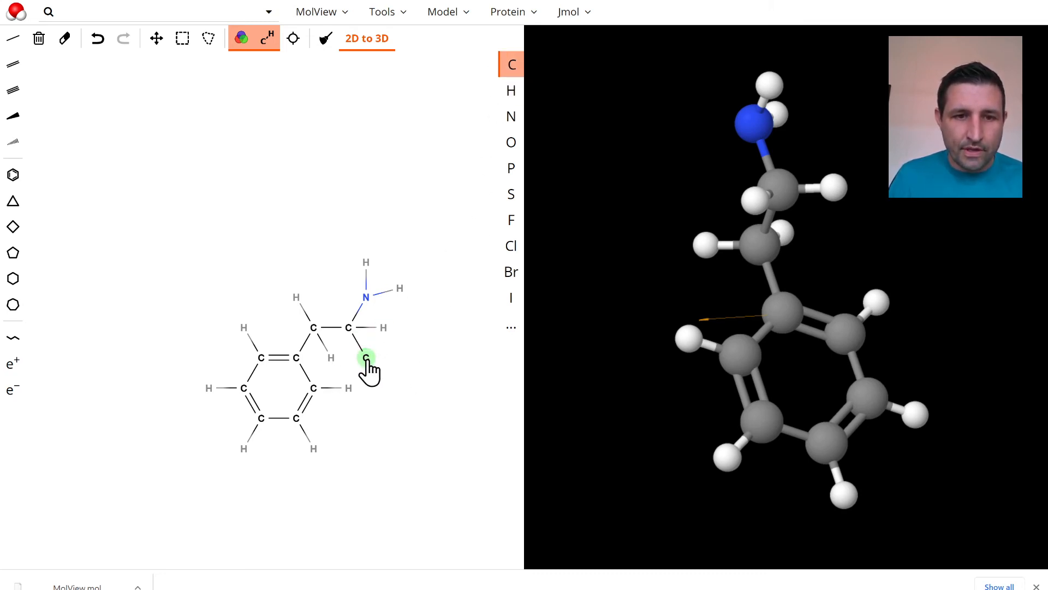
{"action": "left_click_drag", "start_coordinate": [367, 361], "coordinate": [384, 378]}
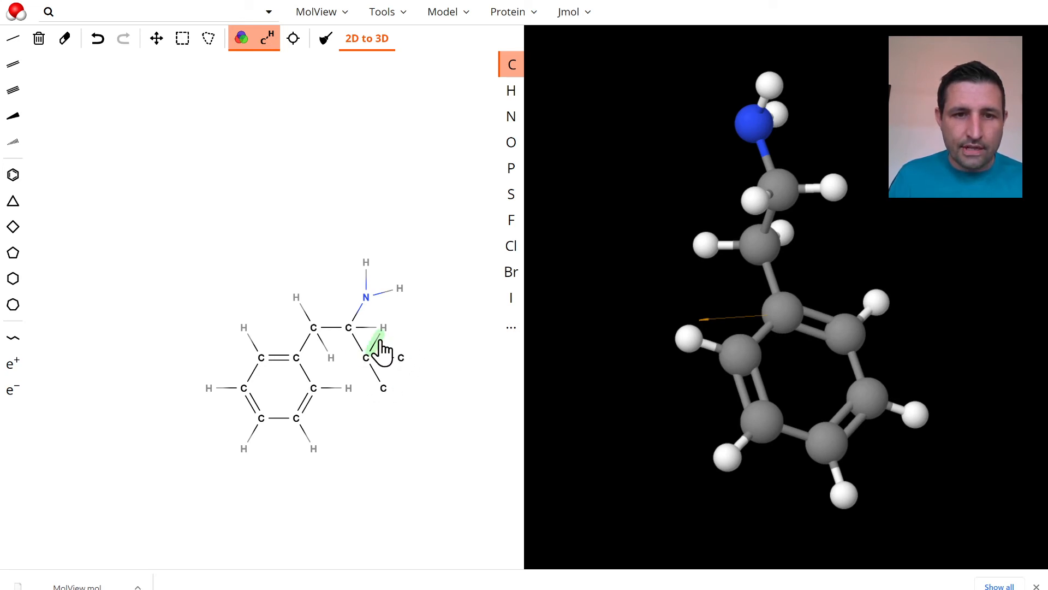
{"action": "key", "text": "ctrl+z"}
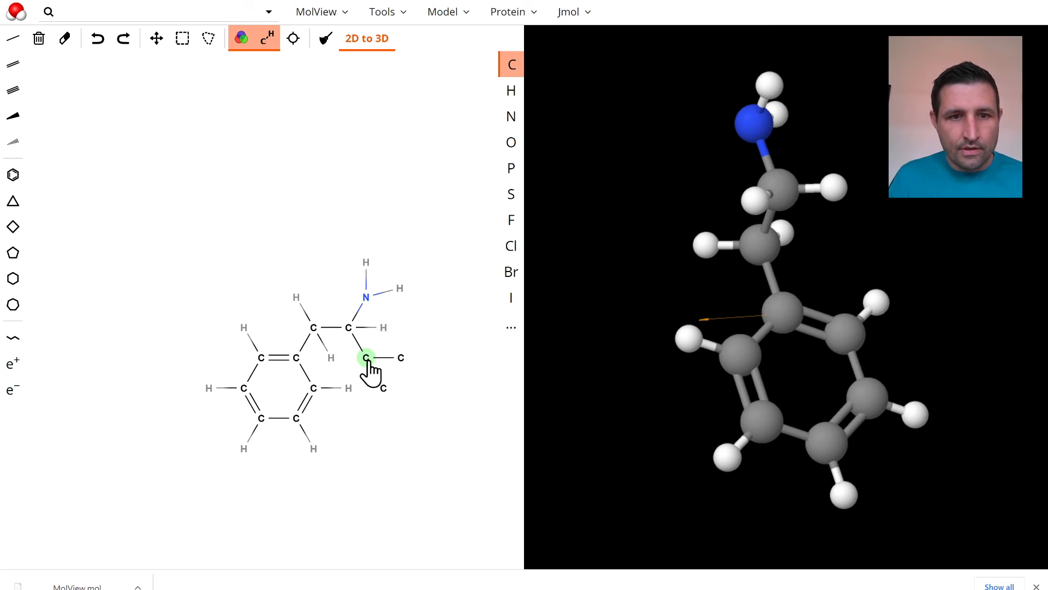
{"action": "left_click_drag", "start_coordinate": [367, 361], "coordinate": [374, 401]}
{"action": "key", "text": "ctrl+z"}
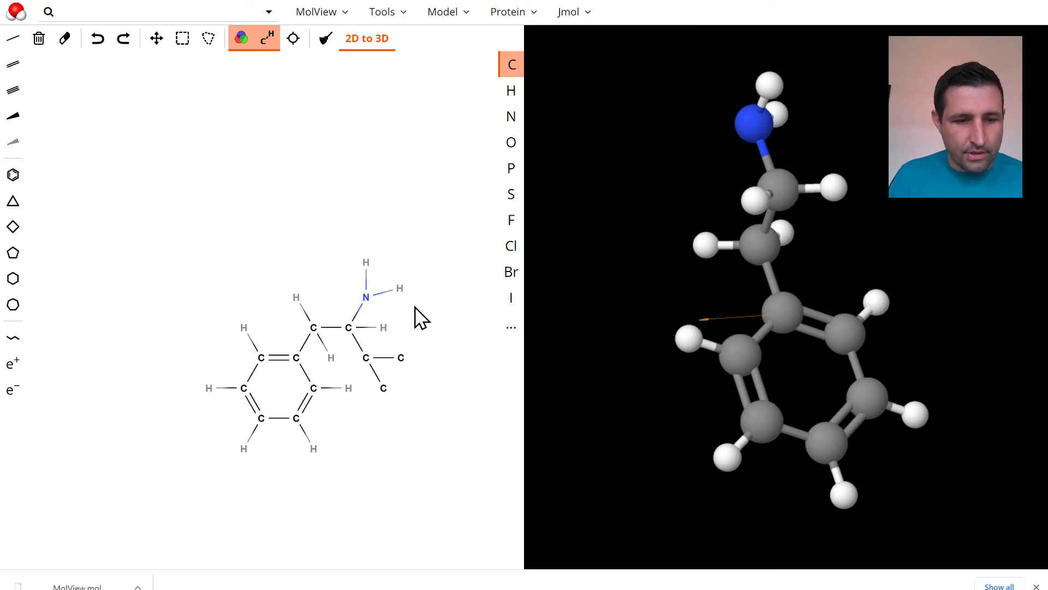
{"action": "key", "text": "ctrl+z"}
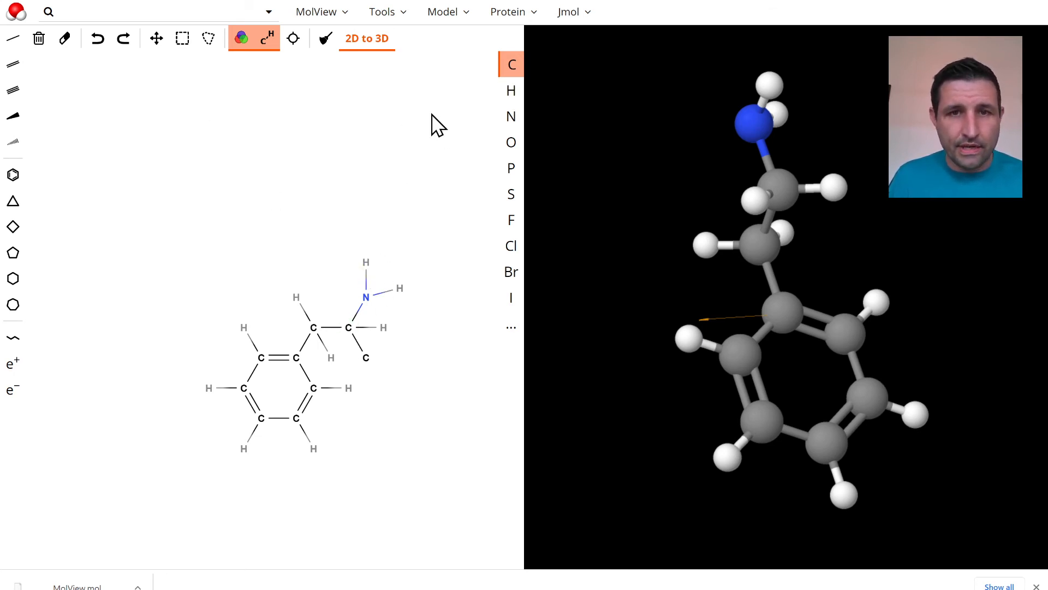
Update the 3D model from the edited drawing and rotate it to view the added methyl group
{"action": "left_click", "coordinate": [366, 39]}
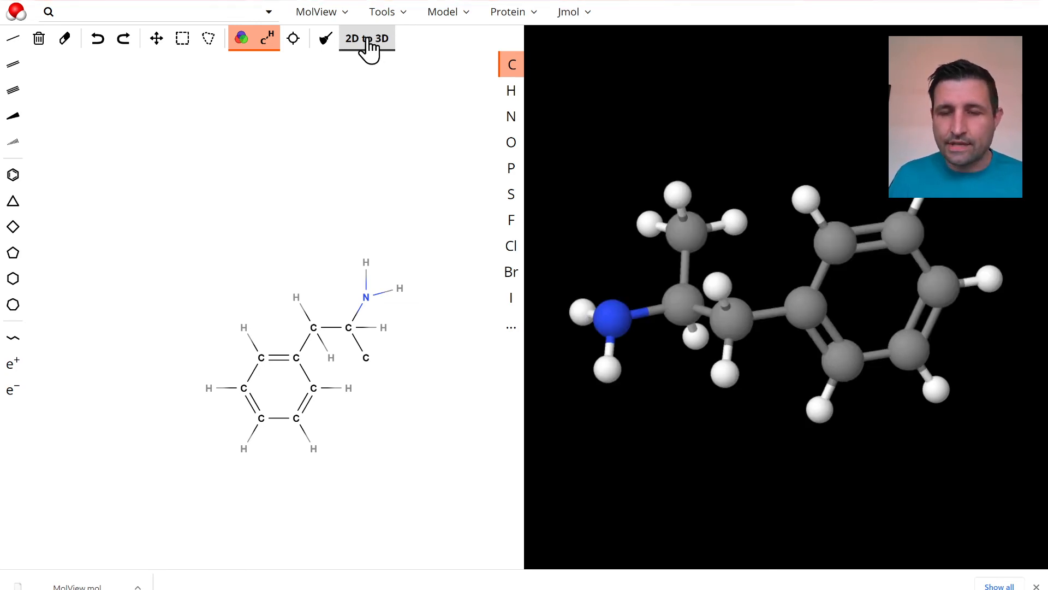
{"action": "left_click_drag", "start_coordinate": [769, 377], "coordinate": [815, 313]}
{"action": "left_click_drag", "start_coordinate": [908, 454], "coordinate": [848, 437]}
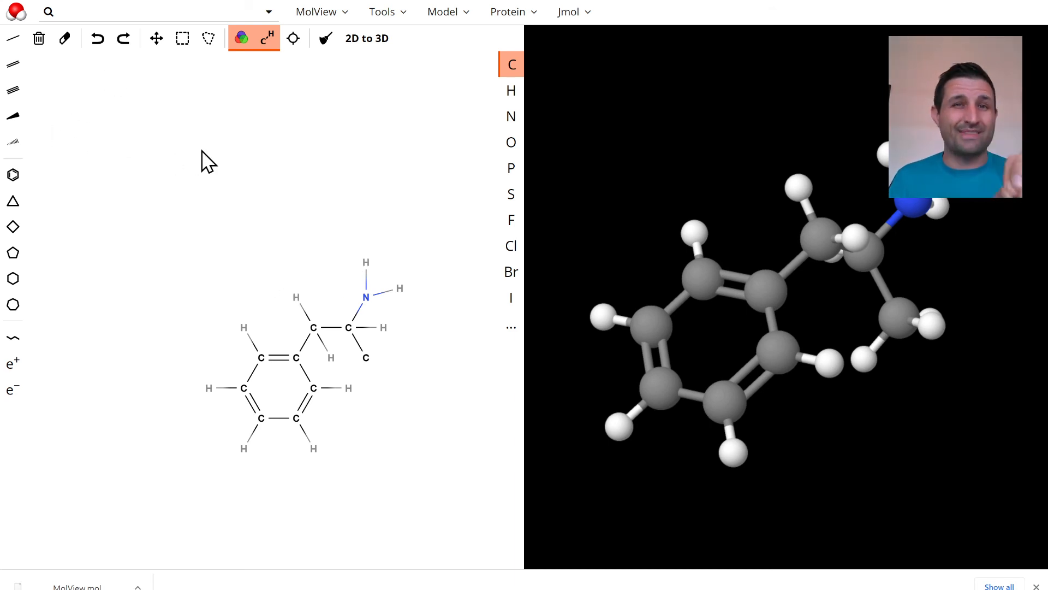
Replace one hydrogen on the nitrogen with carbon, update the 3D model, and rotate it to view the new methyl group
{"action": "left_click", "coordinate": [365, 263]}
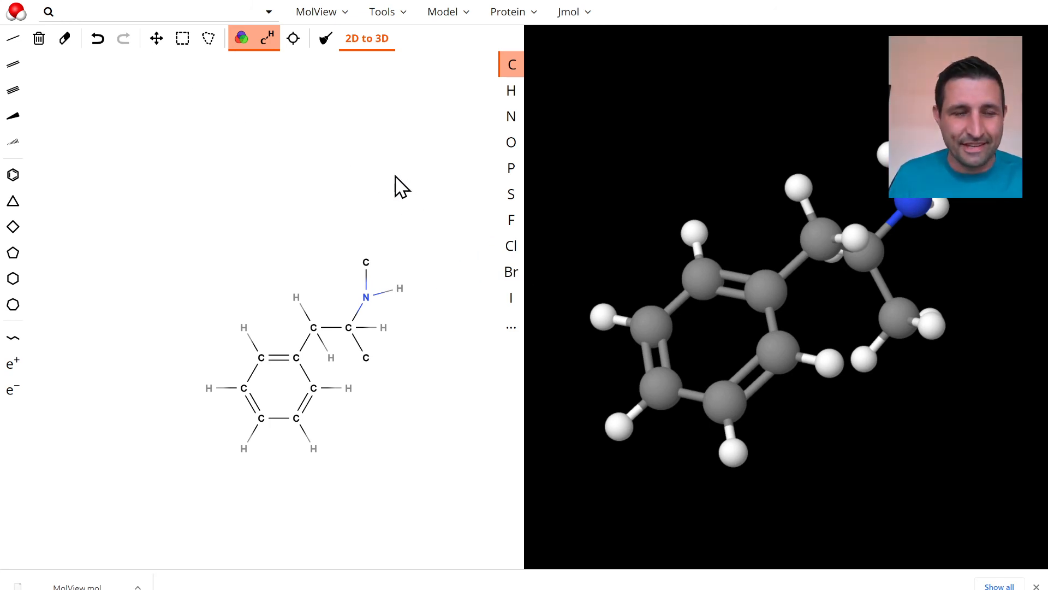
{"action": "left_click", "coordinate": [374, 41]}
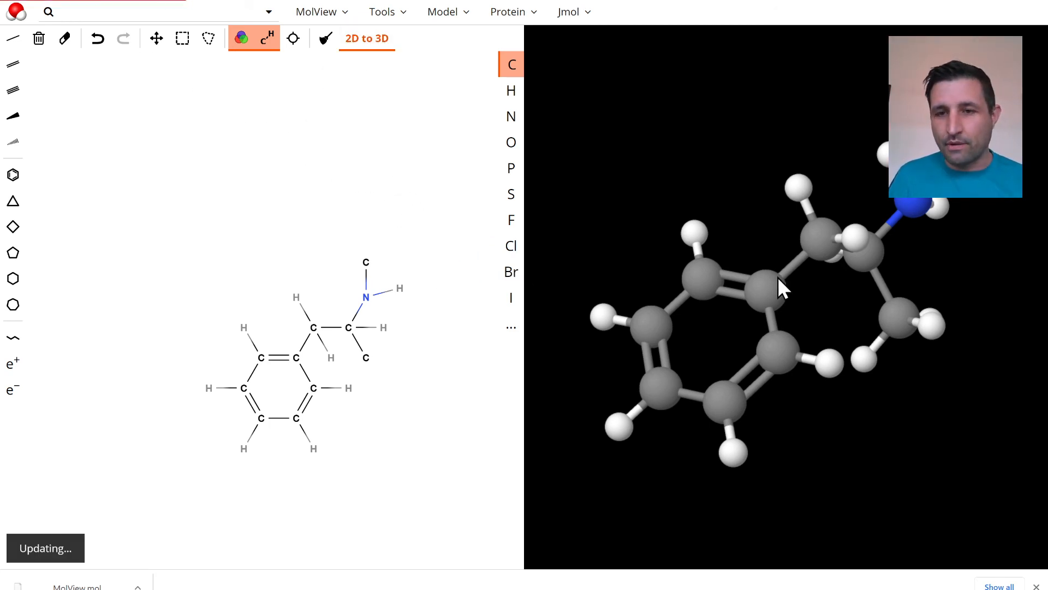
{"action": "left_click_drag", "start_coordinate": [775, 186], "coordinate": [922, 198]}
{"action": "mouse_move", "coordinate": [666, 144]}
{"action": "left_mouse_down"}
{"action": "mouse_move", "coordinate": [690, 342]}
{"action": "mouse_move", "coordinate": [805, 327]}
{"action": "mouse_move", "coordinate": [816, 316]}
{"action": "mouse_move", "coordinate": [788, 253]}
{"action": "mouse_move", "coordinate": [705, 262]}
{"action": "left_mouse_up"}
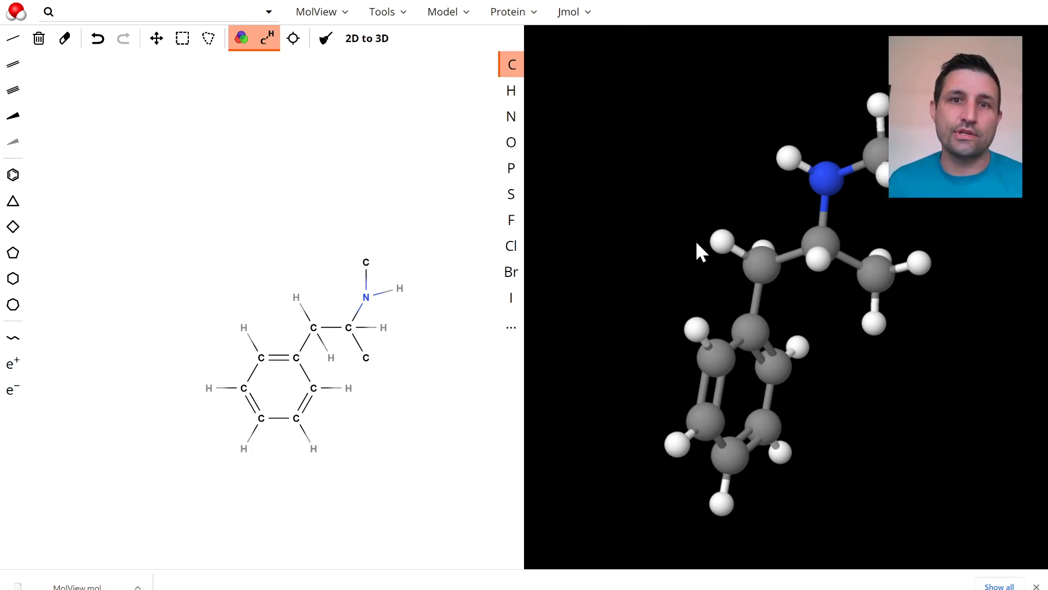
{"action": "left_click_drag", "start_coordinate": [1007, 412], "coordinate": [802, 327]}
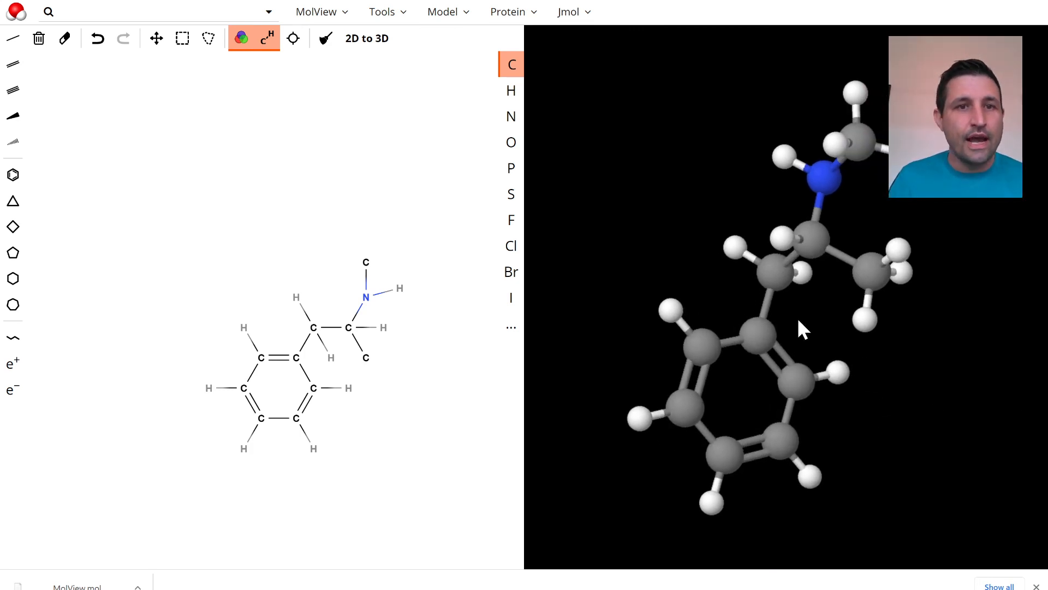
Open the molecule's information card, read through its formula, composition and identifiers, and return to the structure
{"action": "left_click", "coordinate": [458, 14]}
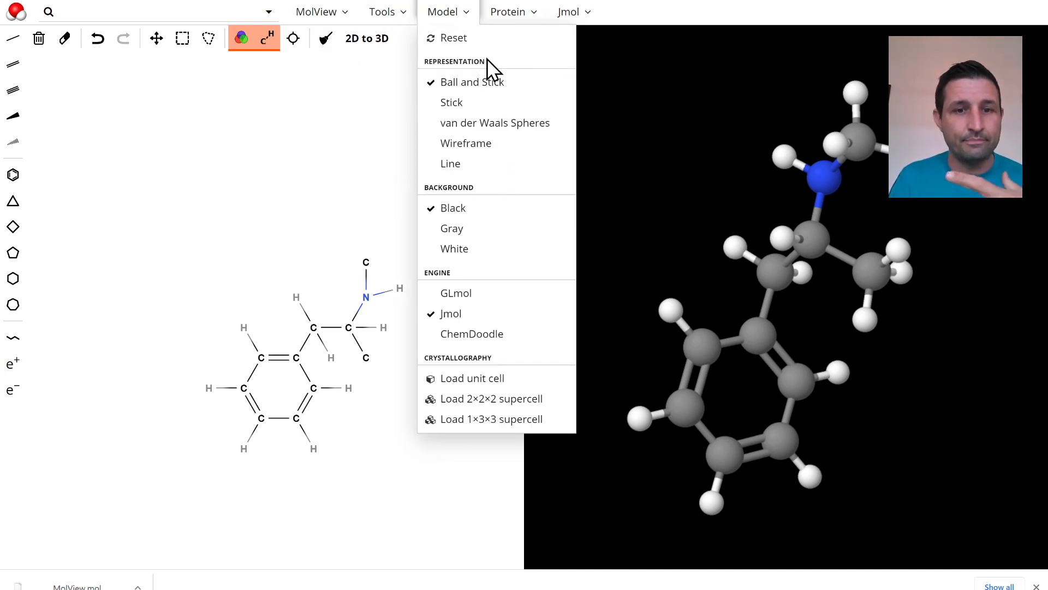
{"action": "left_click", "coordinate": [387, 12]}
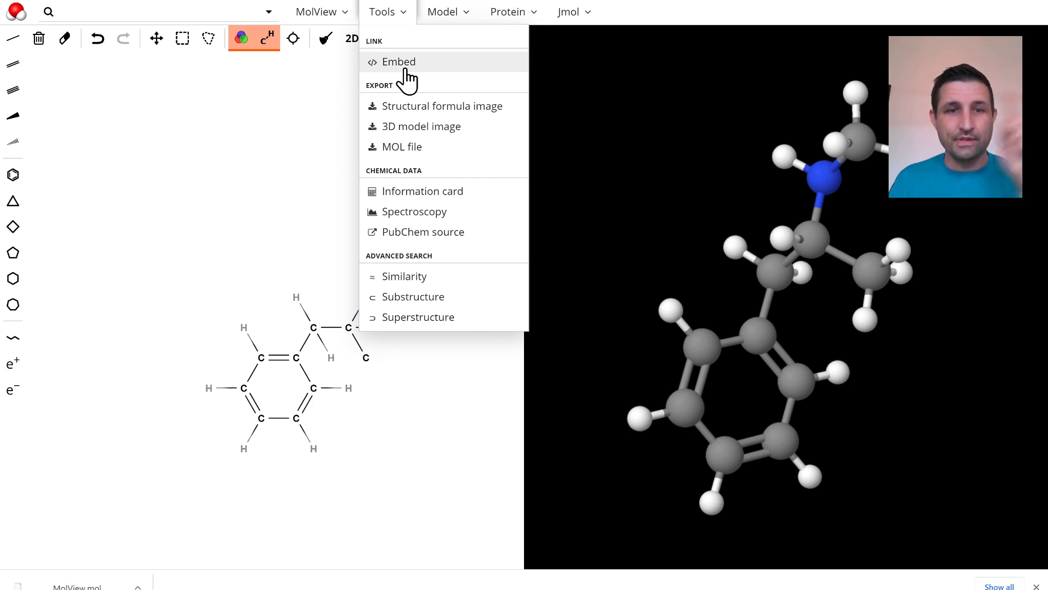
{"action": "left_click", "coordinate": [441, 192]}
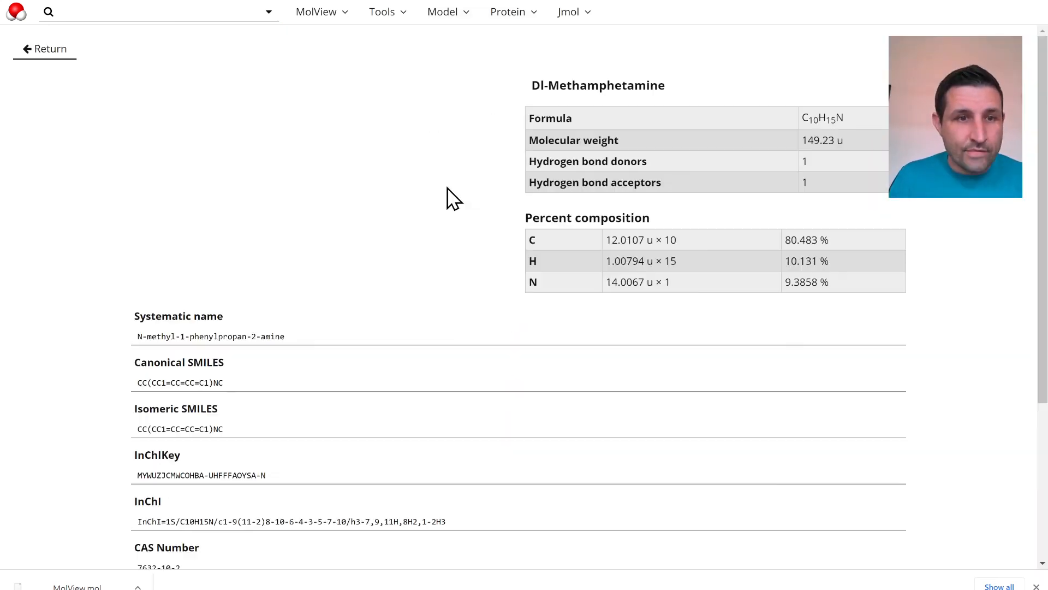
{"action": "scroll", "coordinate": [435, 201], "scroll_direction": "down", "scroll_amount": 2}
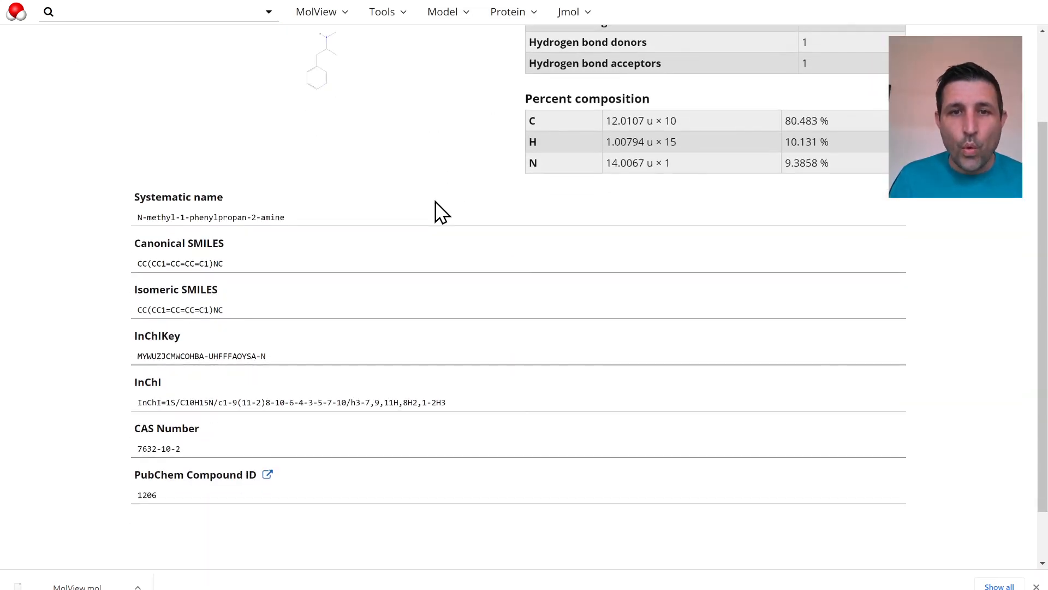
{"action": "scroll", "coordinate": [435, 208], "scroll_direction": "up", "scroll_amount": 2}
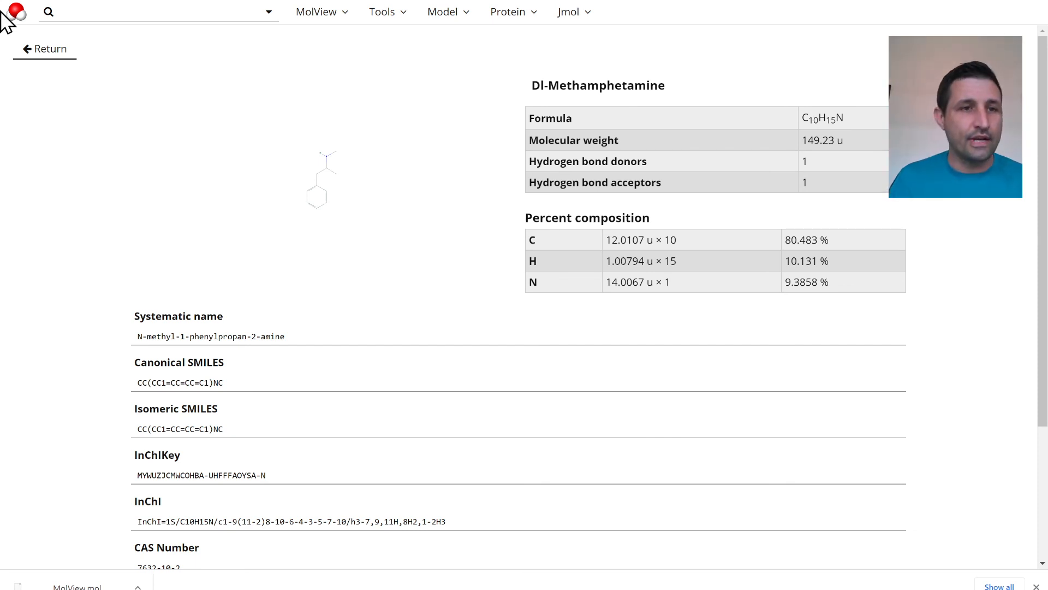
{"action": "left_click", "coordinate": [44, 51]}
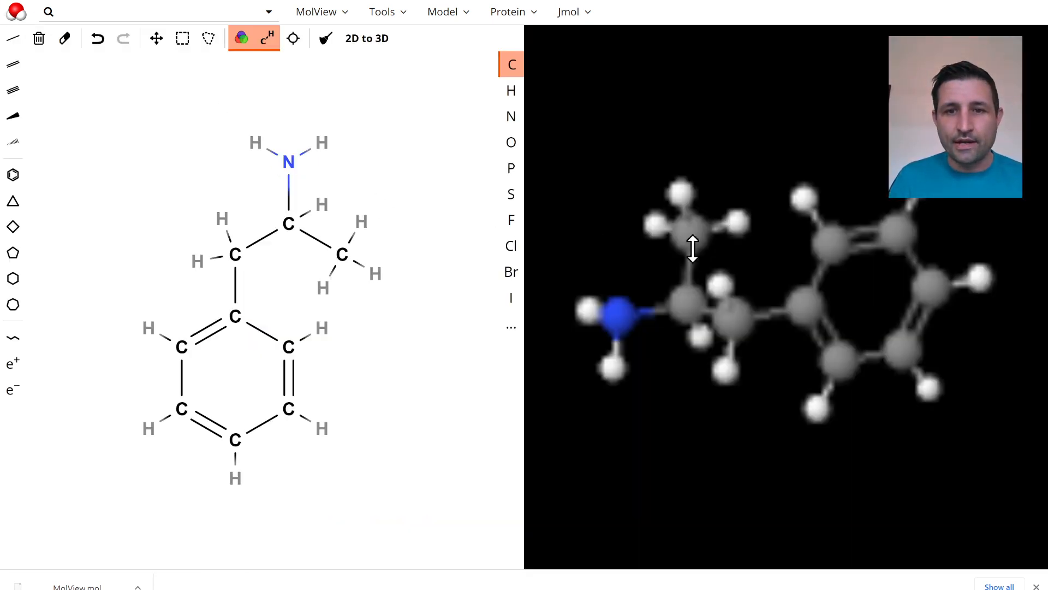
Rotate the 3D model to examine its amine side chain, regenerate it from the structural drawing, and rotate the new model
{"action": "mouse_move", "coordinate": [692, 241]}
{"action": "left_mouse_down"}
{"action": "mouse_move", "coordinate": [674, 358]}
{"action": "mouse_move", "coordinate": [680, 293]}
{"action": "mouse_move", "coordinate": [590, 241]}
{"action": "mouse_move", "coordinate": [650, 234]}
{"action": "mouse_move", "coordinate": [819, 292]}
{"action": "mouse_move", "coordinate": [710, 262]}
{"action": "left_mouse_up"}
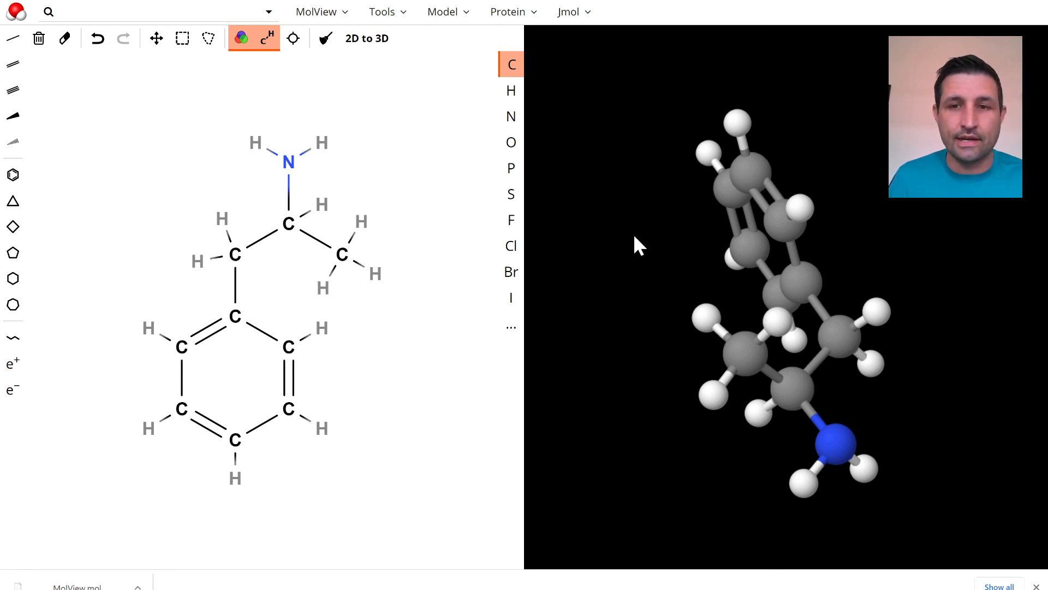
{"action": "mouse_move", "coordinate": [846, 306]}
{"action": "left_mouse_down"}
{"action": "mouse_move", "coordinate": [554, 328]}
{"action": "mouse_move", "coordinate": [902, 316]}
{"action": "mouse_move", "coordinate": [721, 297]}
{"action": "mouse_move", "coordinate": [920, 325]}
{"action": "mouse_move", "coordinate": [750, 284]}
{"action": "mouse_move", "coordinate": [828, 260]}
{"action": "mouse_move", "coordinate": [840, 208]}
{"action": "mouse_move", "coordinate": [939, 304]}
{"action": "mouse_move", "coordinate": [826, 320]}
{"action": "mouse_move", "coordinate": [842, 346]}
{"action": "mouse_move", "coordinate": [831, 445]}
{"action": "mouse_move", "coordinate": [725, 386]}
{"action": "mouse_move", "coordinate": [654, 266]}
{"action": "mouse_move", "coordinate": [568, 195]}
{"action": "mouse_move", "coordinate": [732, 300]}
{"action": "mouse_move", "coordinate": [951, 244]}
{"action": "mouse_move", "coordinate": [941, 236]}
{"action": "left_mouse_up"}
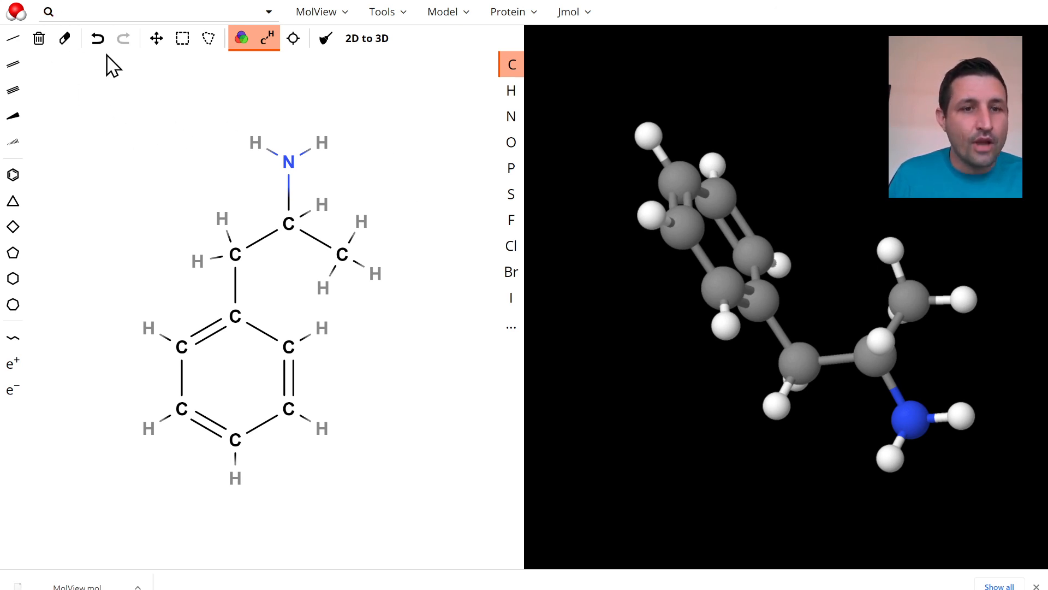
{"action": "left_click_drag", "start_coordinate": [749, 269], "coordinate": [721, 330]}
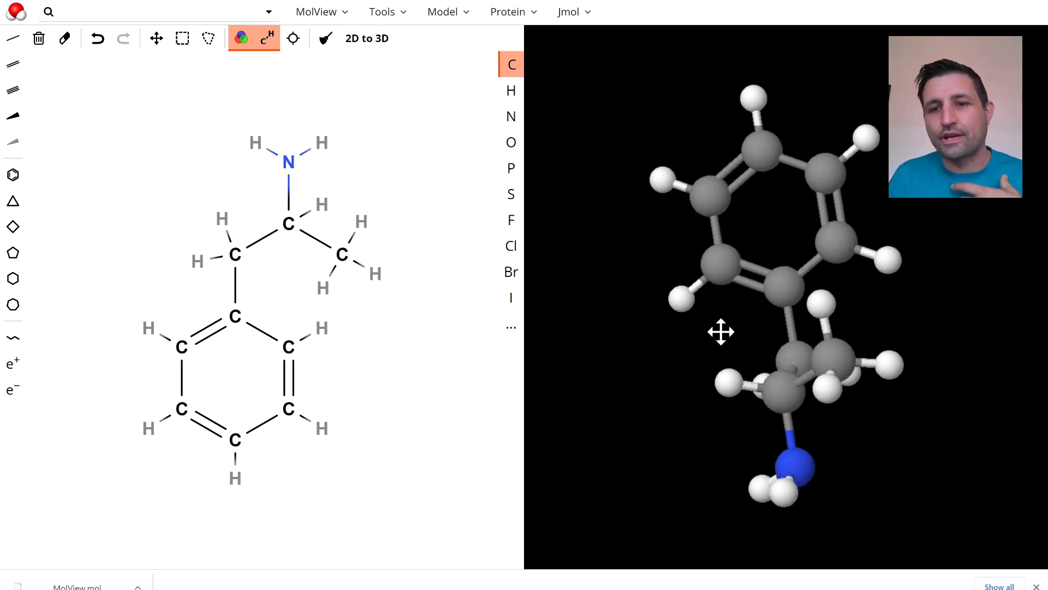
{"action": "left_click", "coordinate": [386, 44]}
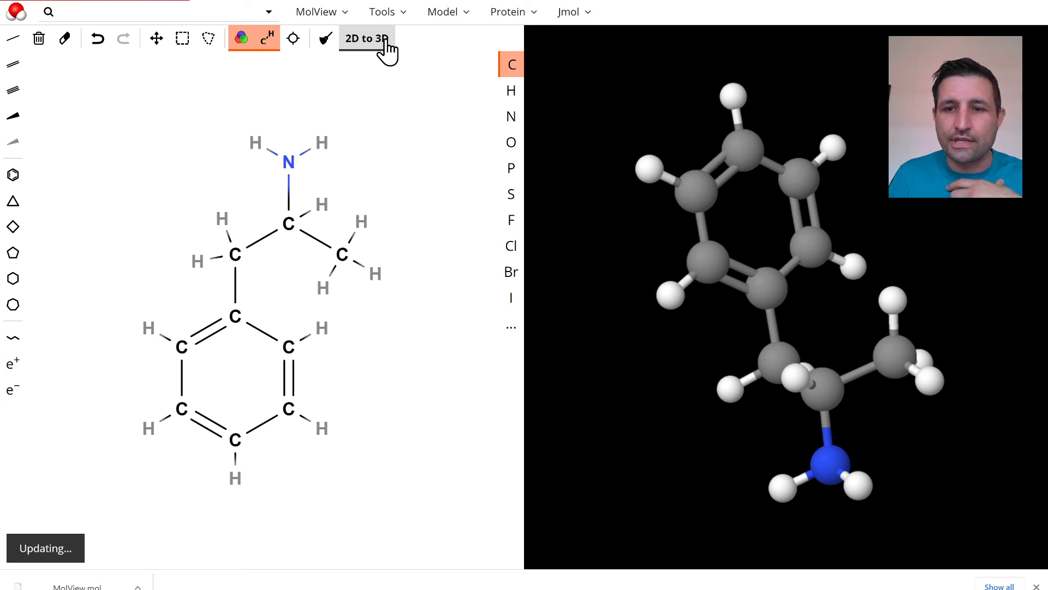
{"action": "left_click_drag", "start_coordinate": [632, 213], "coordinate": [748, 145]}
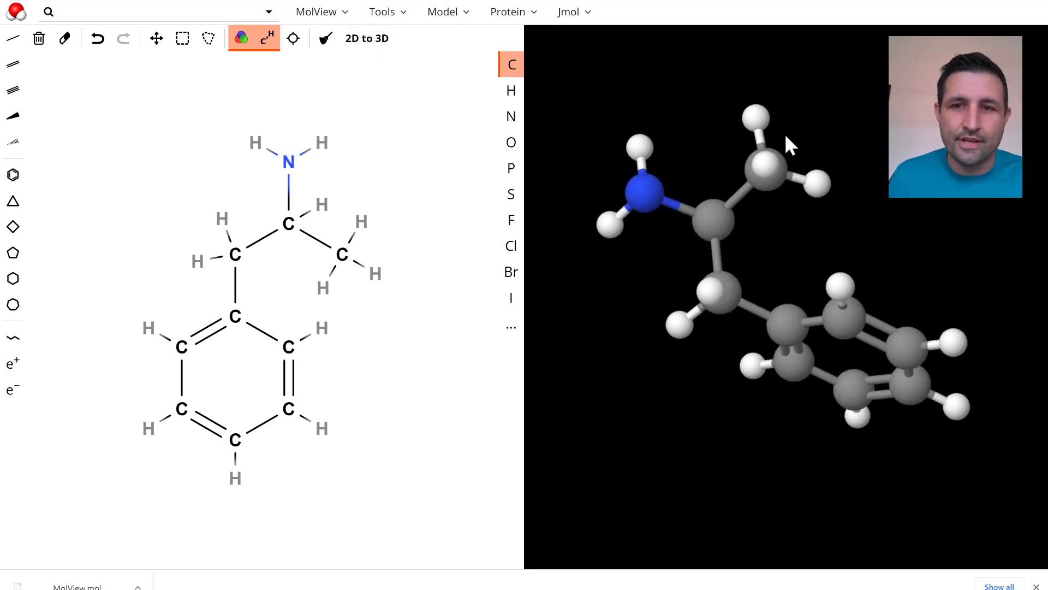